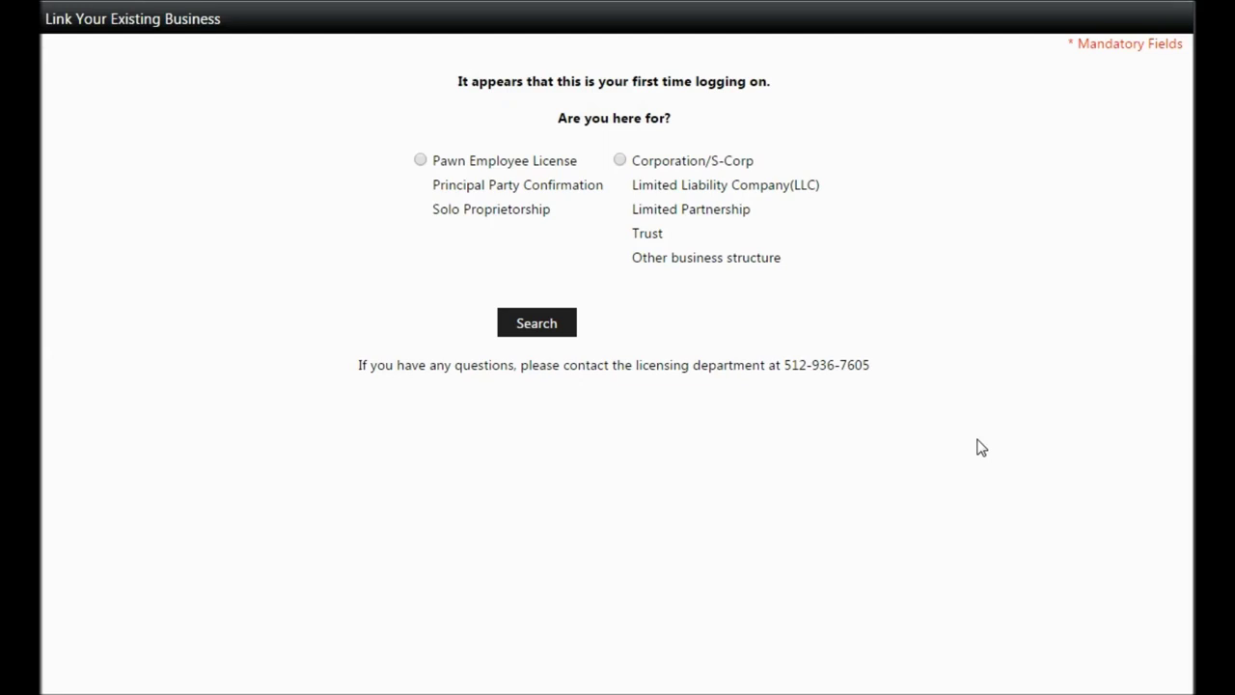
Step: Choose the pawn employee license option and search for an existing record by the applicant's social security number
left_click(420, 160)
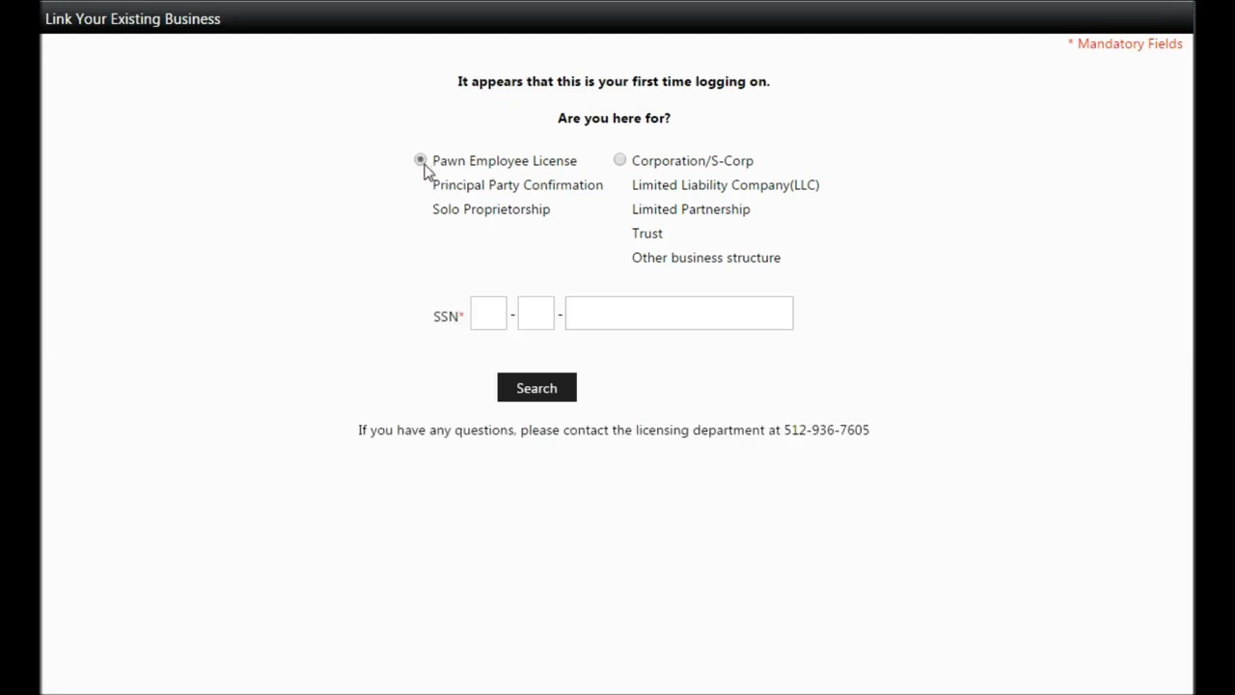
left_click(488, 310)
type("•••••1010")
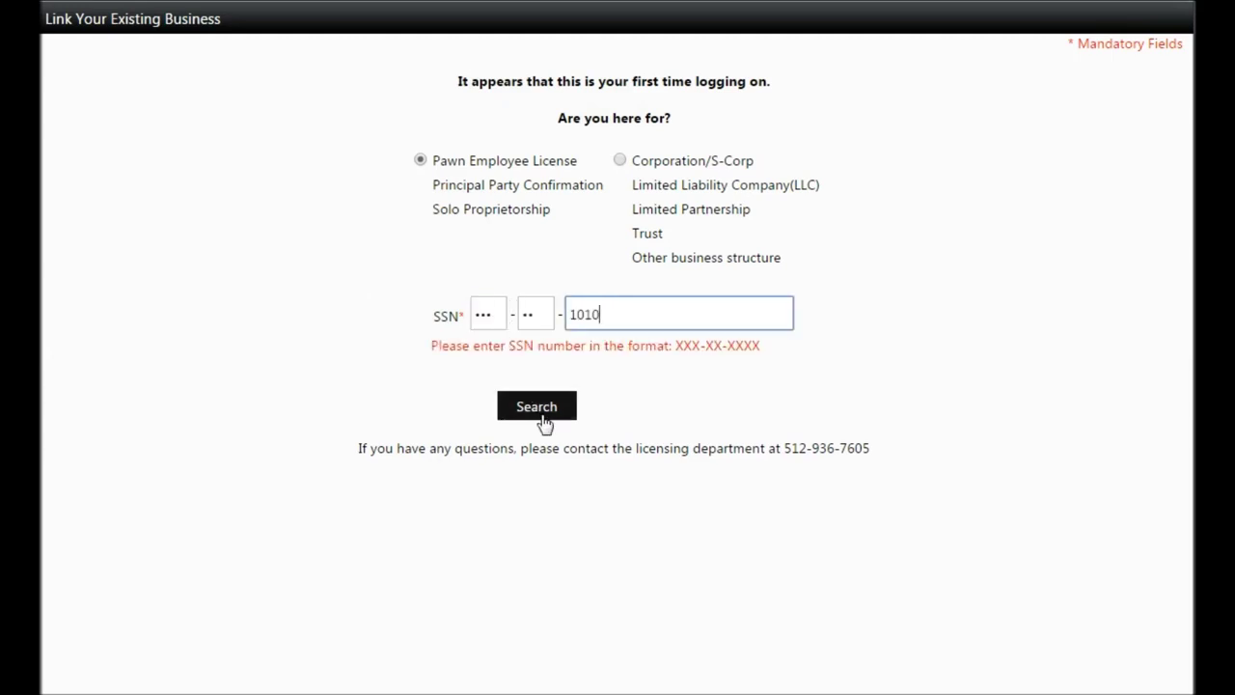
left_click(545, 409)
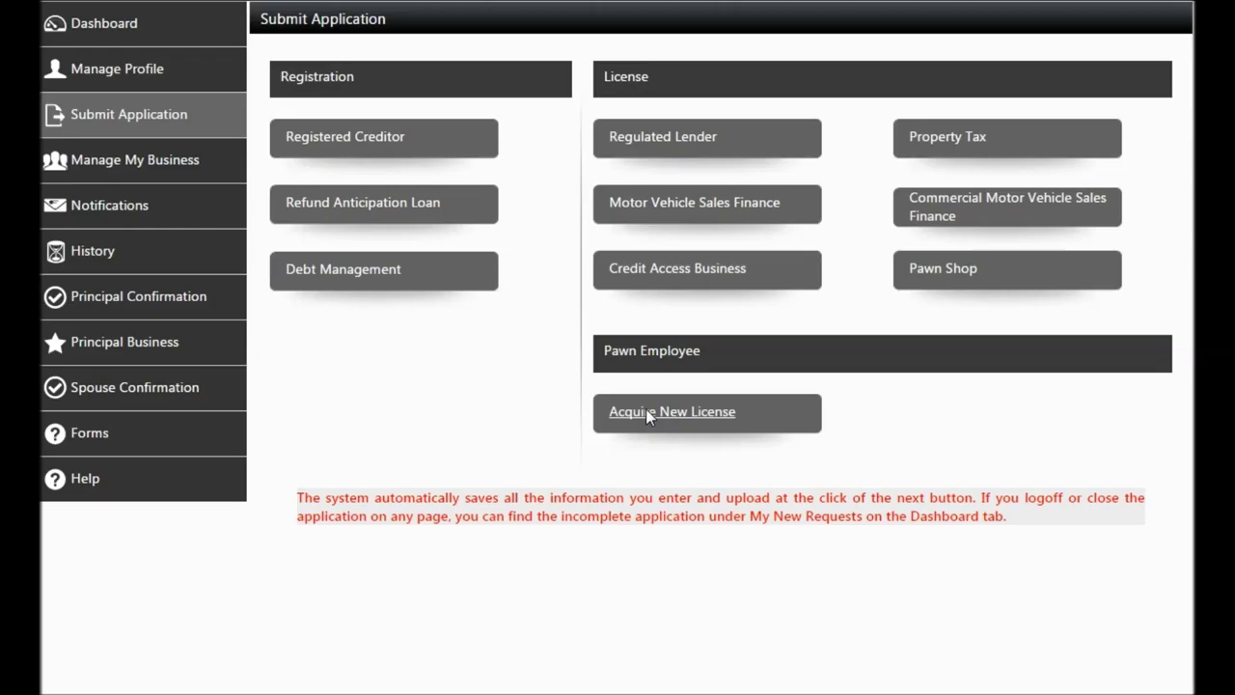
Step: Start a new pawn employee license application with the prefix Mr and the applicant's first and last name, without a suffix
left_click(646, 410)
scroll(907, 124, "down", 2)
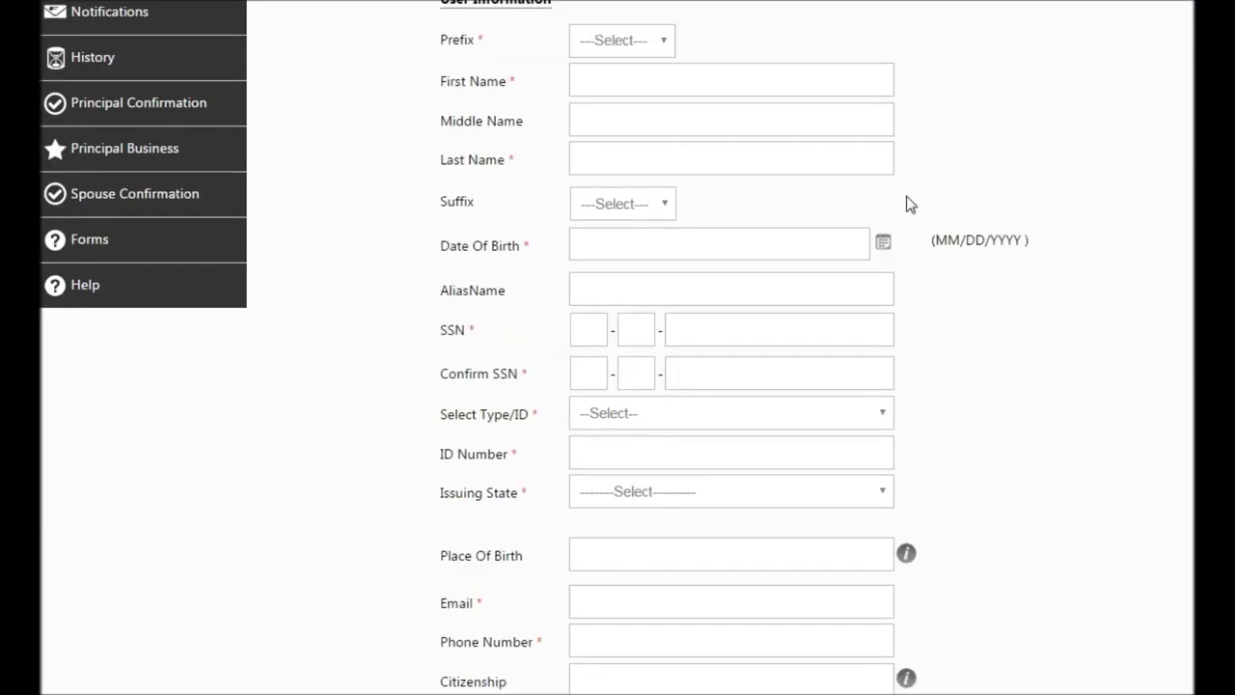
left_click(653, 42)
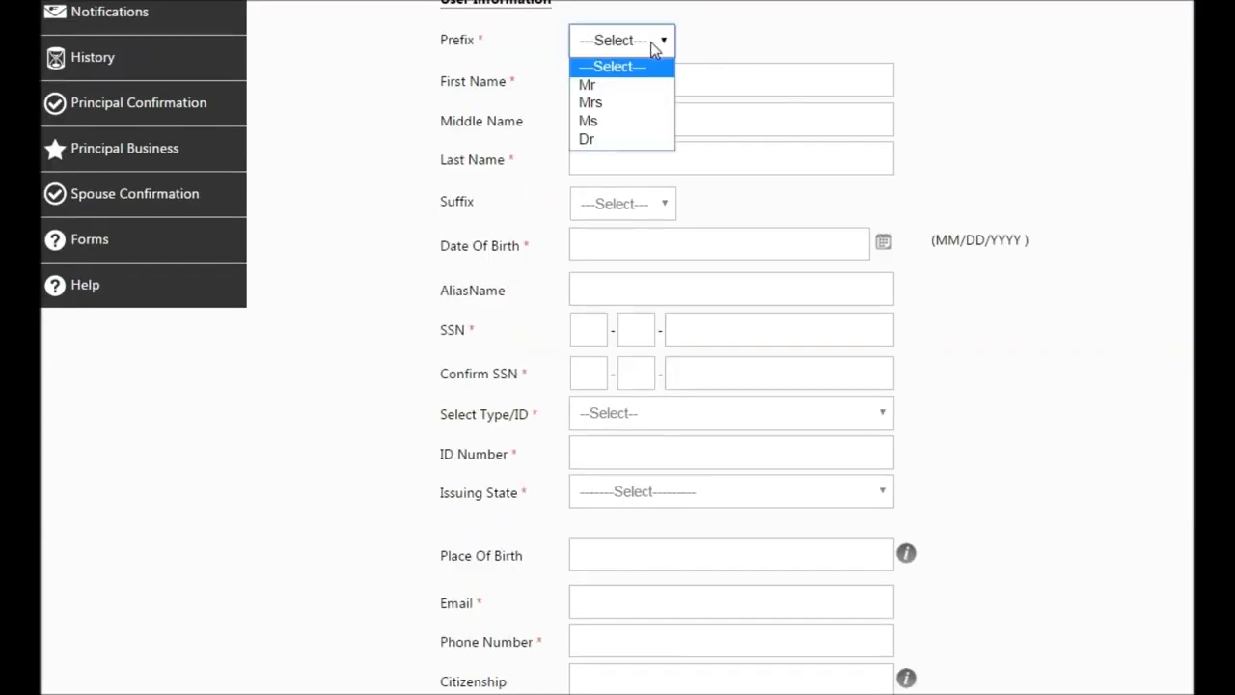
left_click(634, 88)
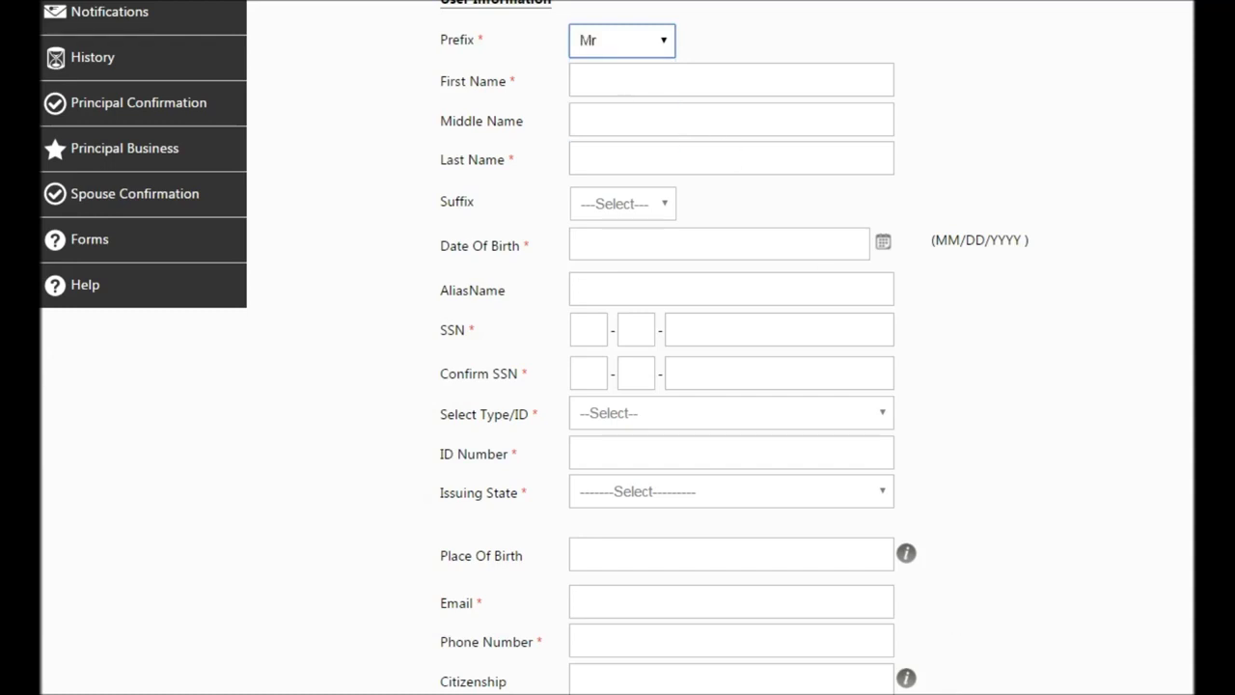
left_click(610, 78)
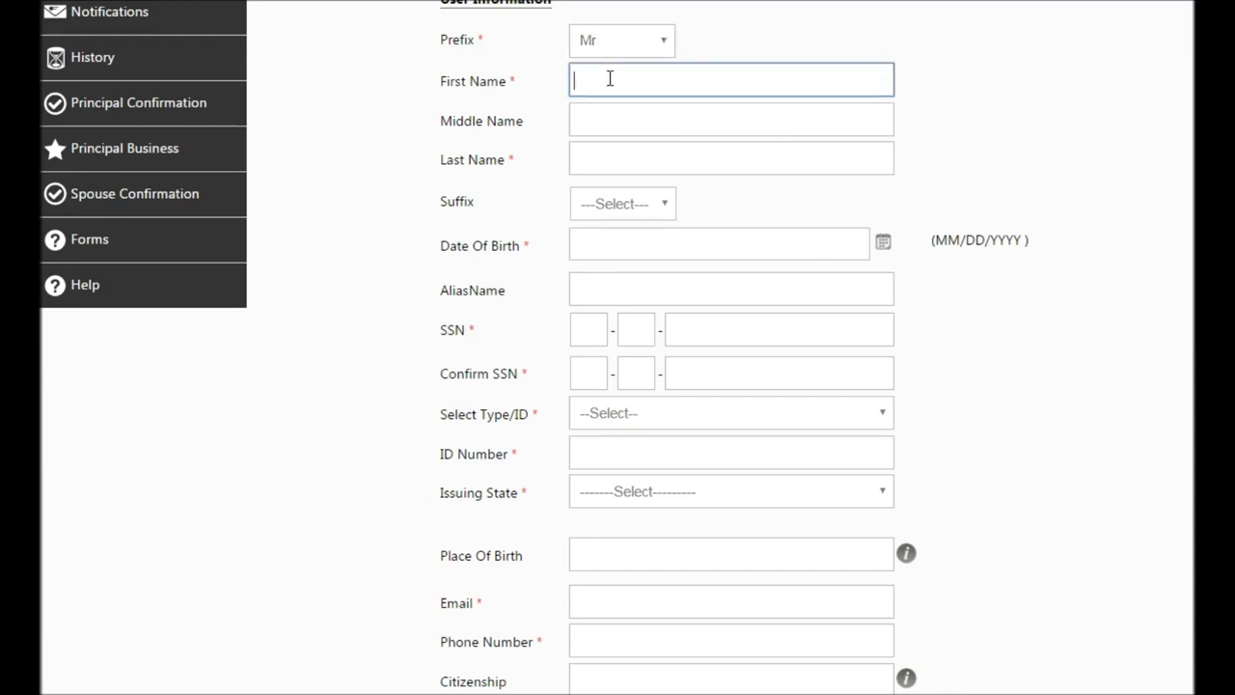
type("Abraham")
left_click(585, 159)
type("Lincoln")
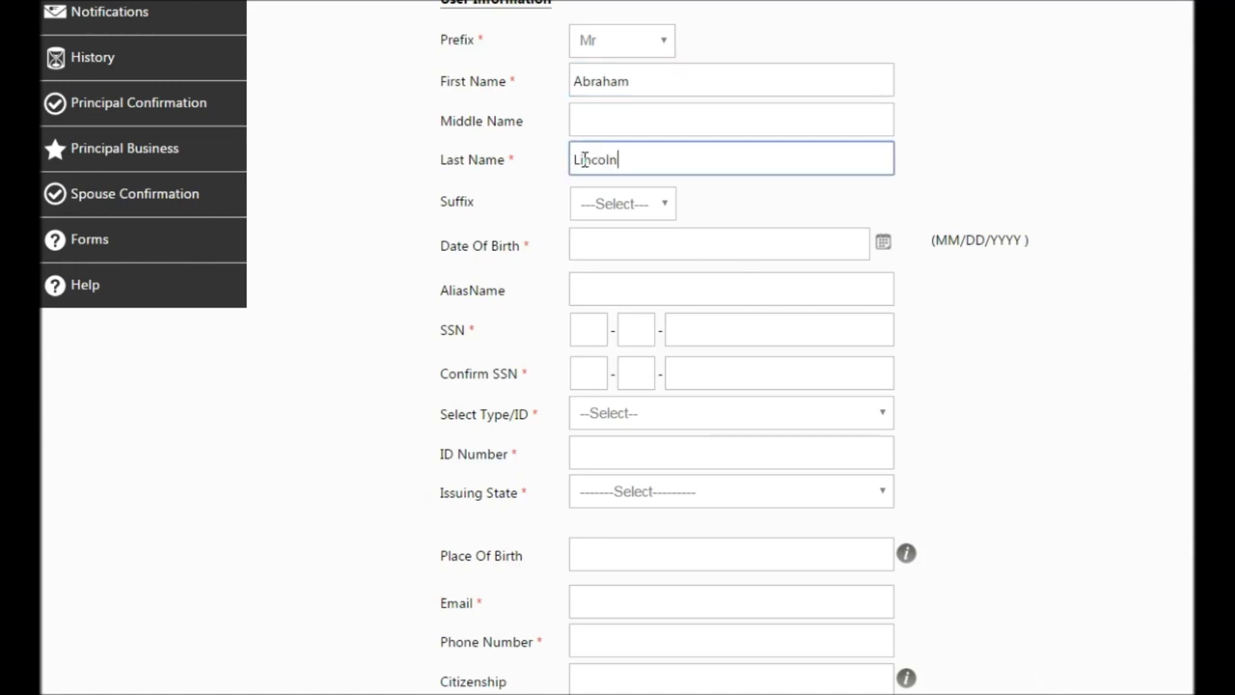
left_click(596, 204)
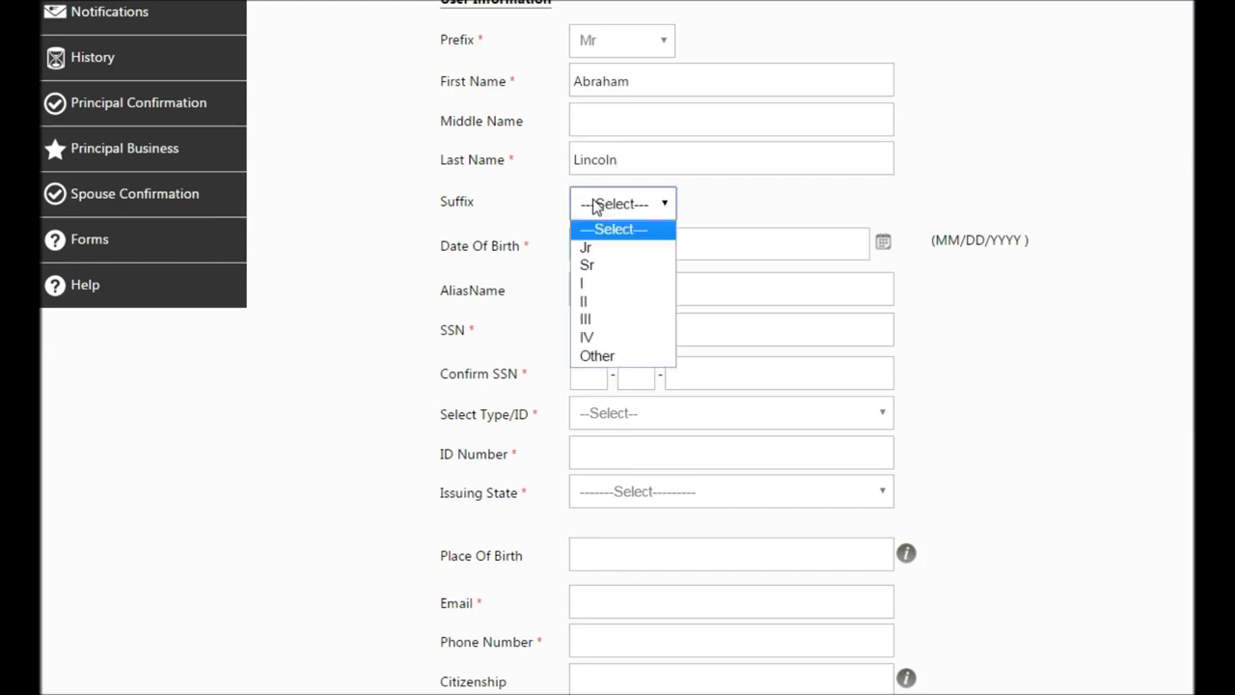
left_click(595, 205)
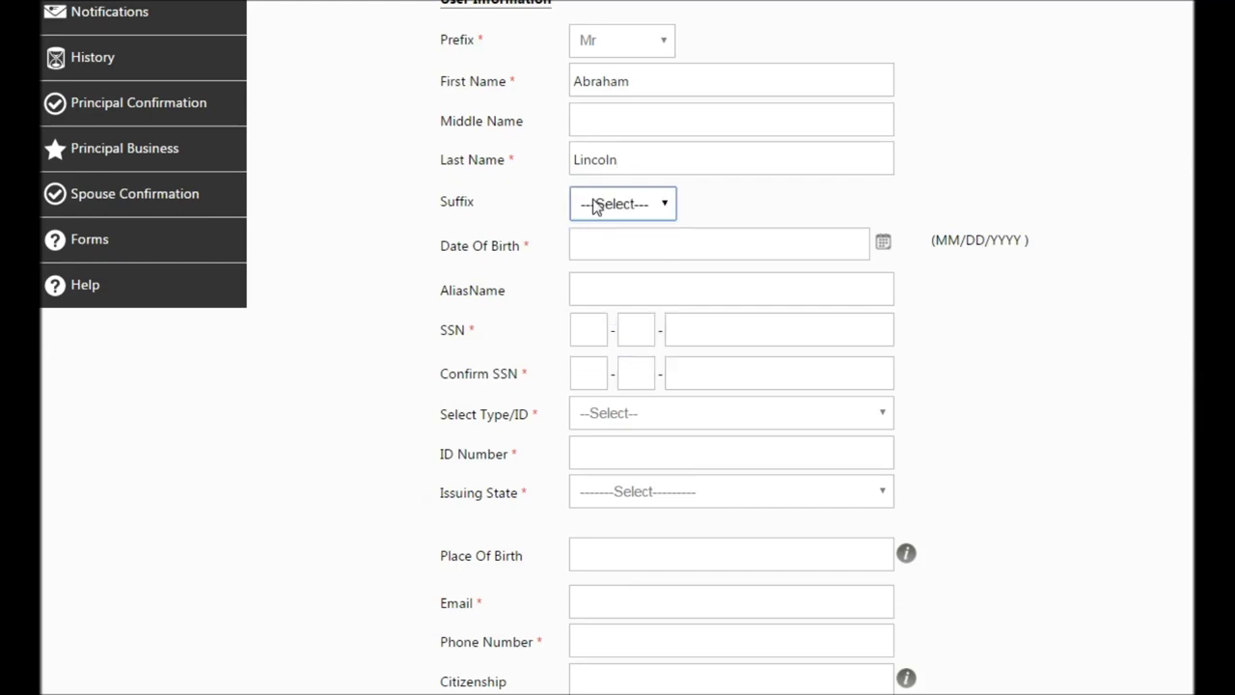
Step: Enter the applicant's date of birth and fill in the social security number and its confirmation
left_click(575, 244)
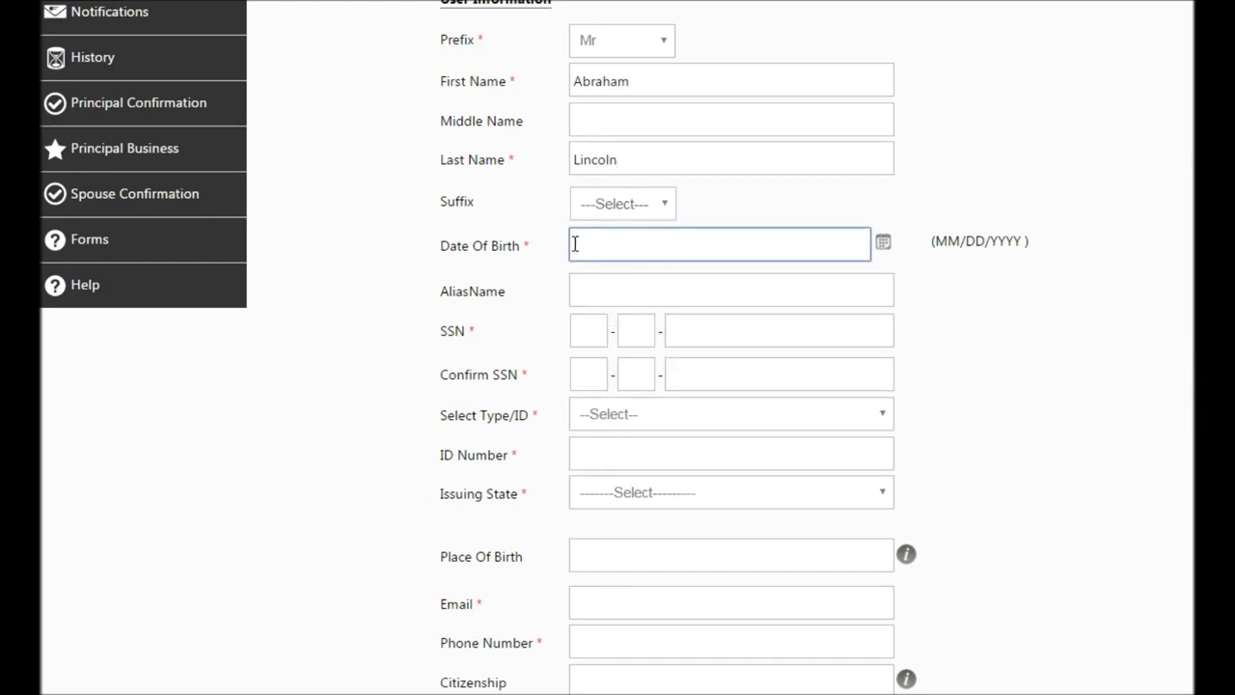
type("02/12/1809")
left_click(587, 329)
type("1234510")
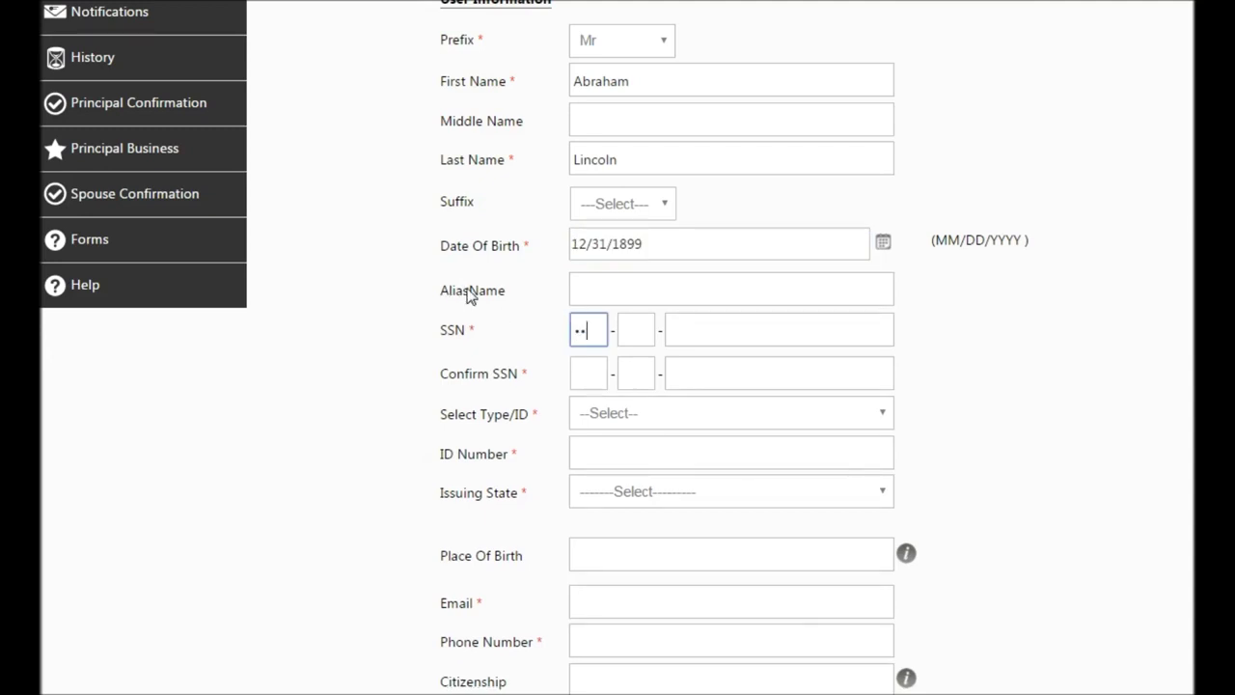
type("1010")
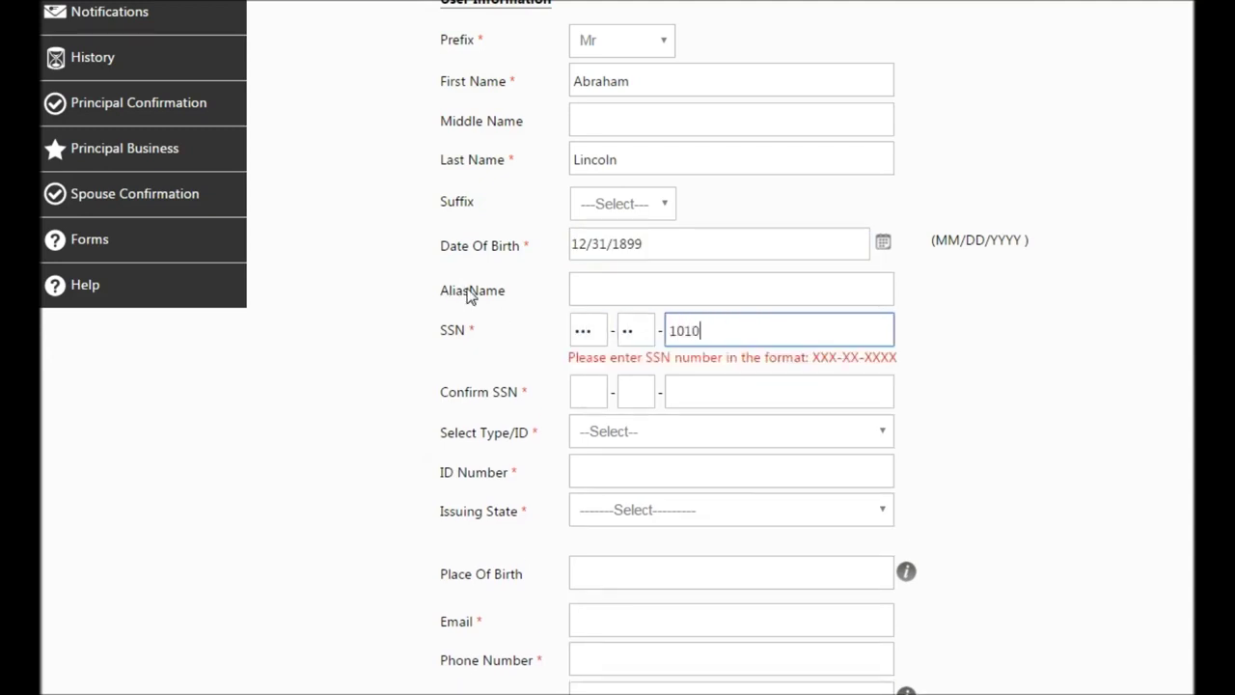
key("Tab")
type("123451010")
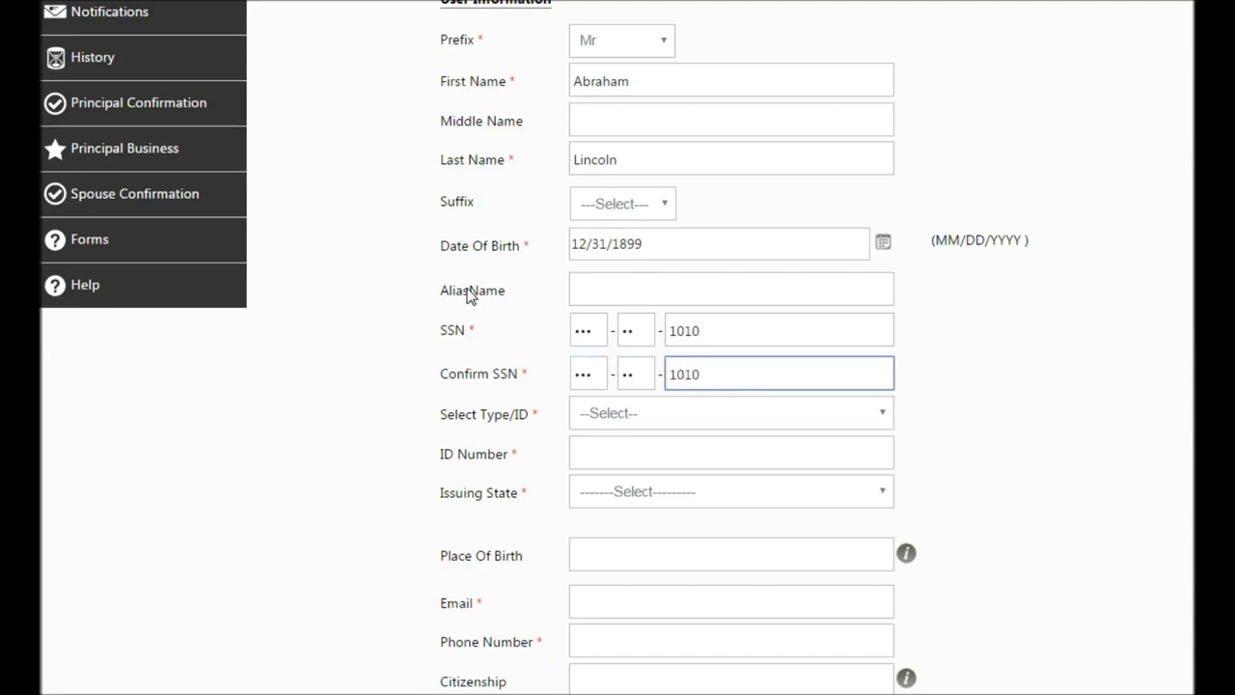
Step: Set the identification type to Driver's License and enter the applicant's ID number
key("Tab")
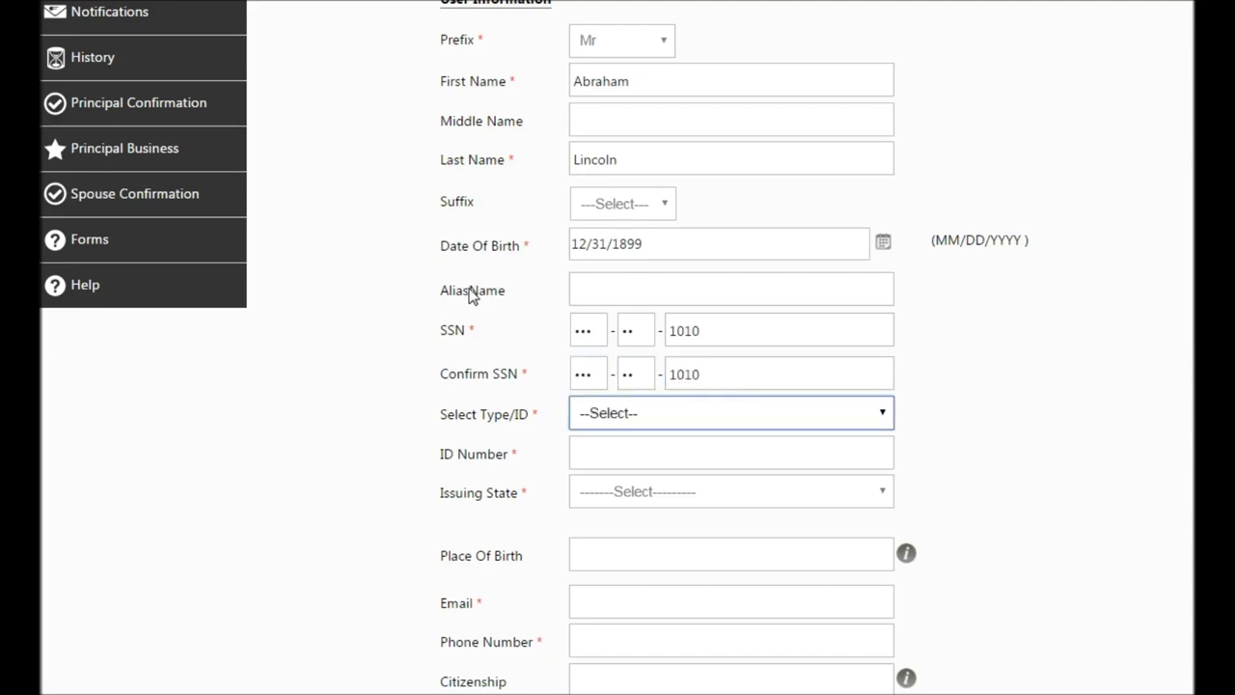
left_click(586, 422)
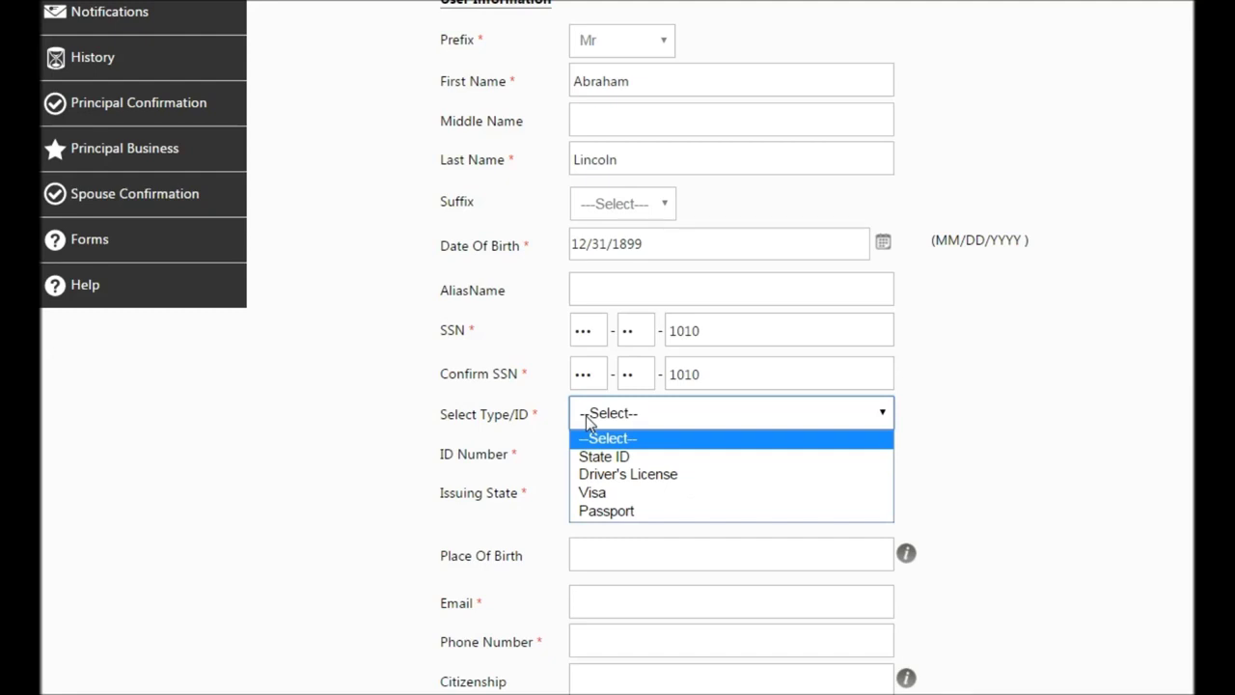
left_click(595, 474)
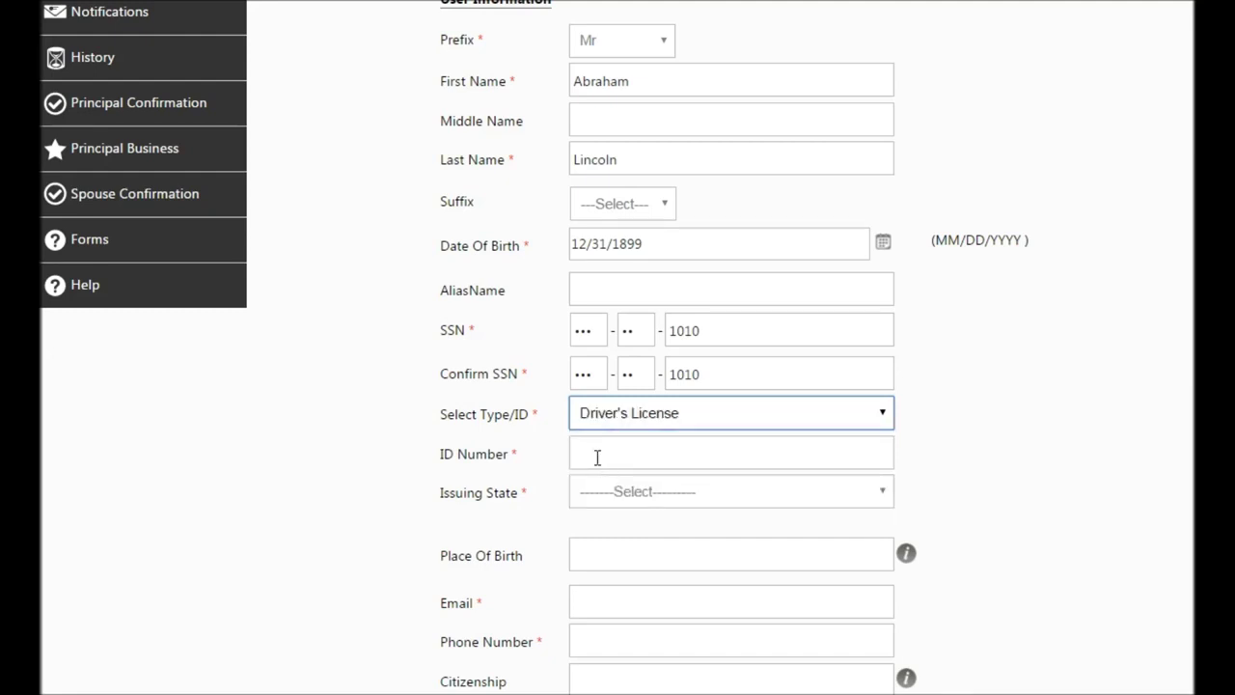
left_click(597, 457)
type("1")
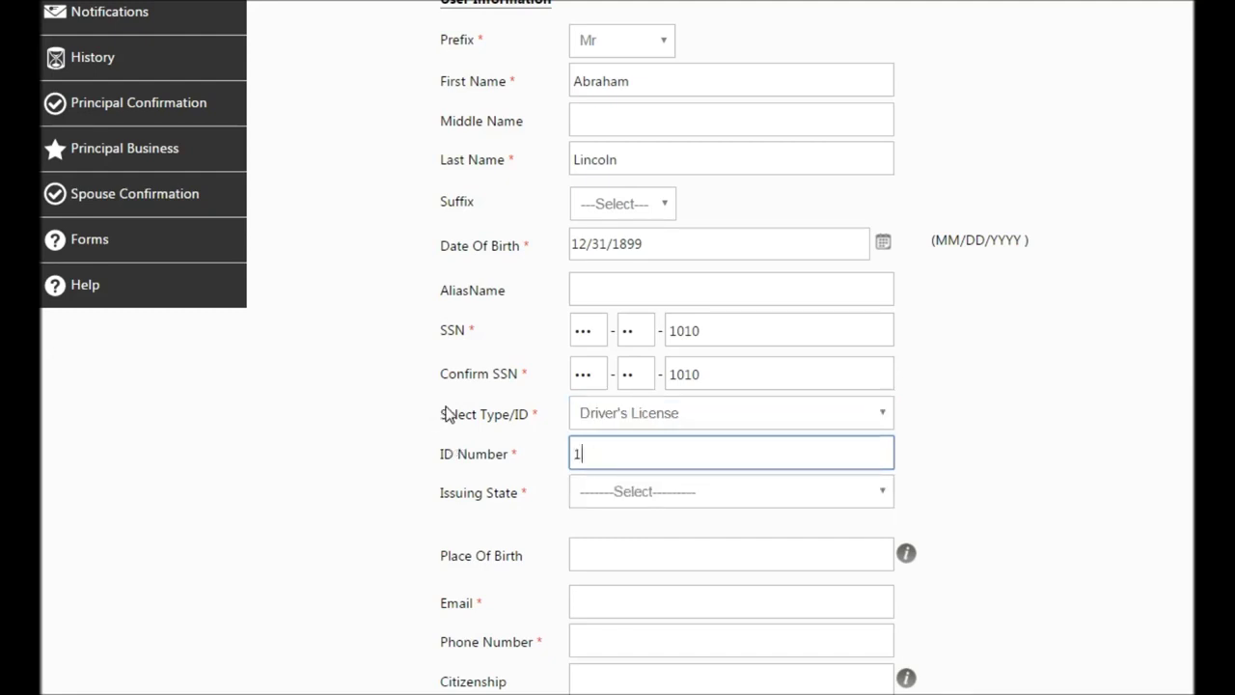
type("234")
Step: Set the issuing state of the driver's license to TX
left_click(580, 494)
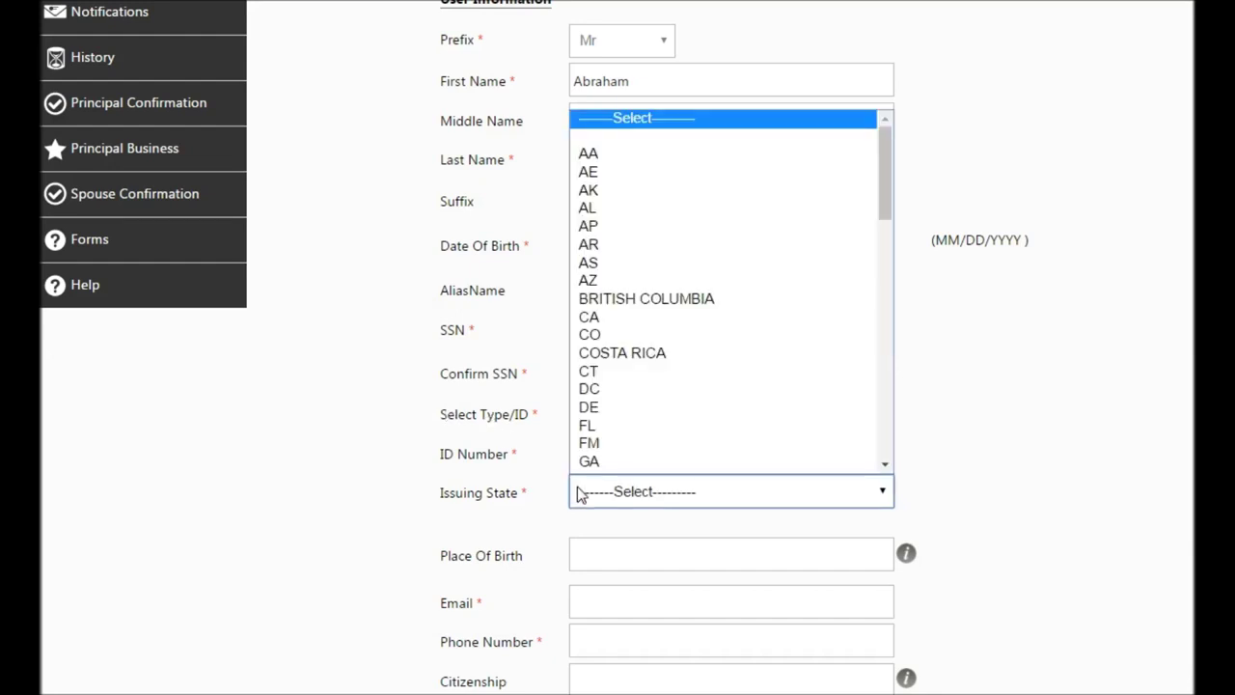
left_click(540, 492)
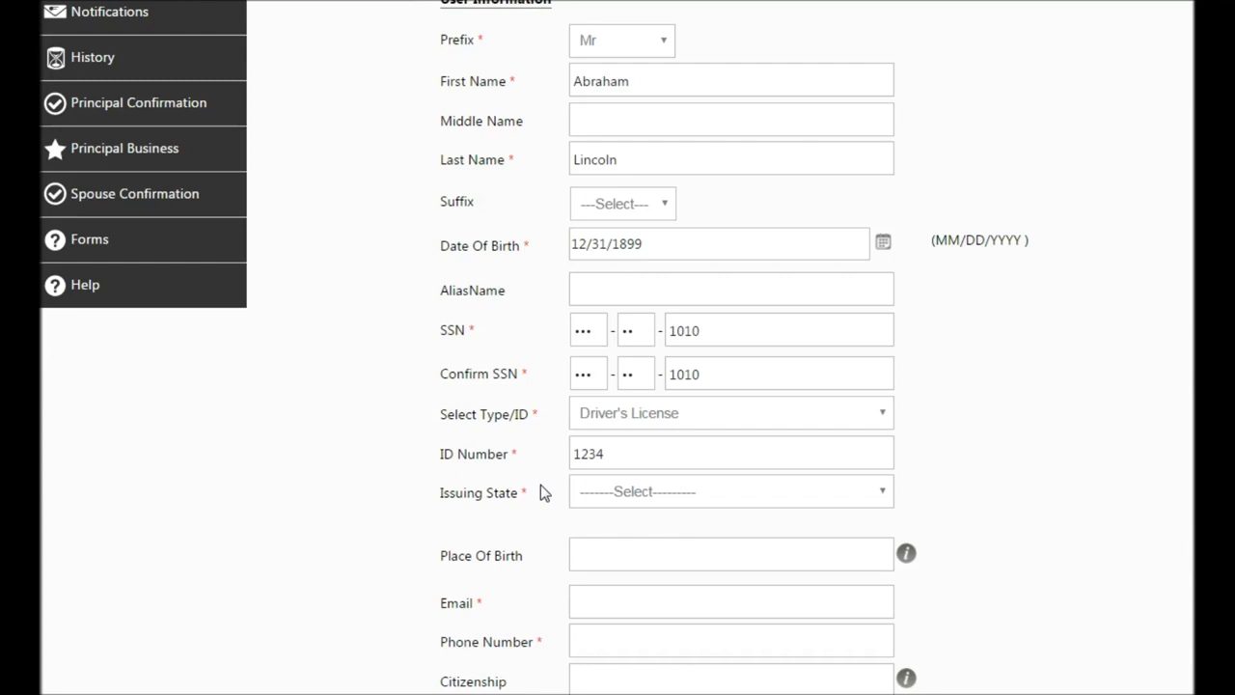
left_click(631, 461)
key("Tab")
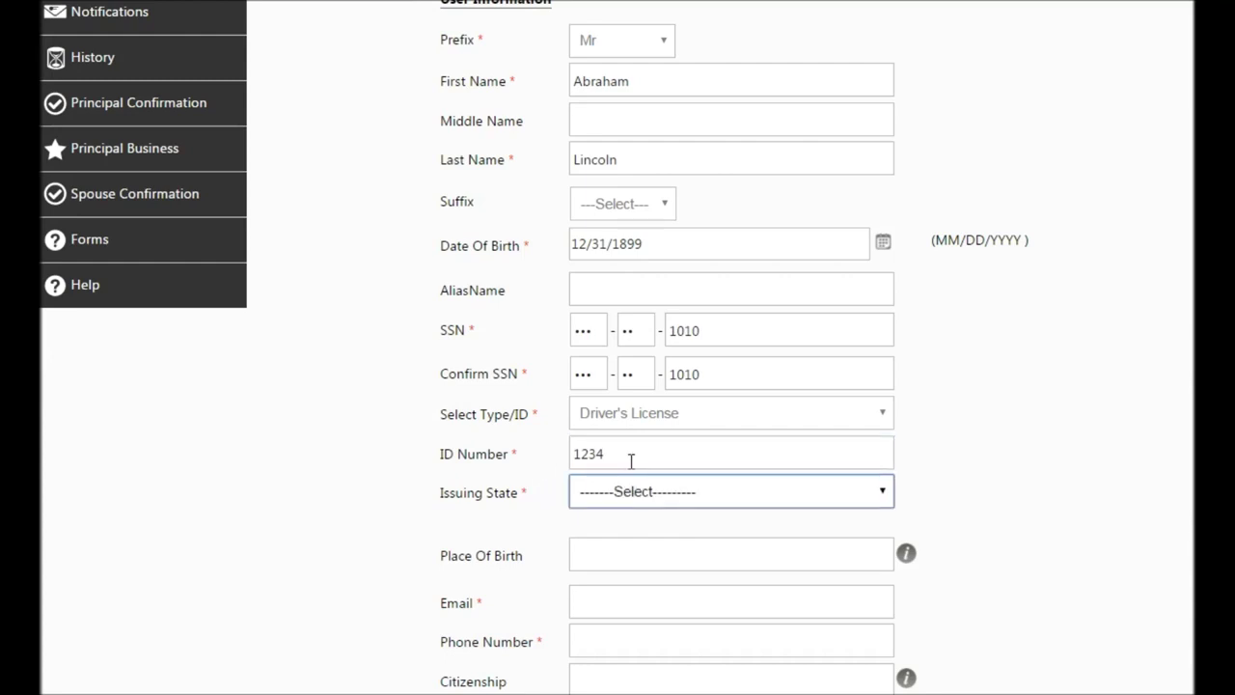
type("tx")
key("Tab")
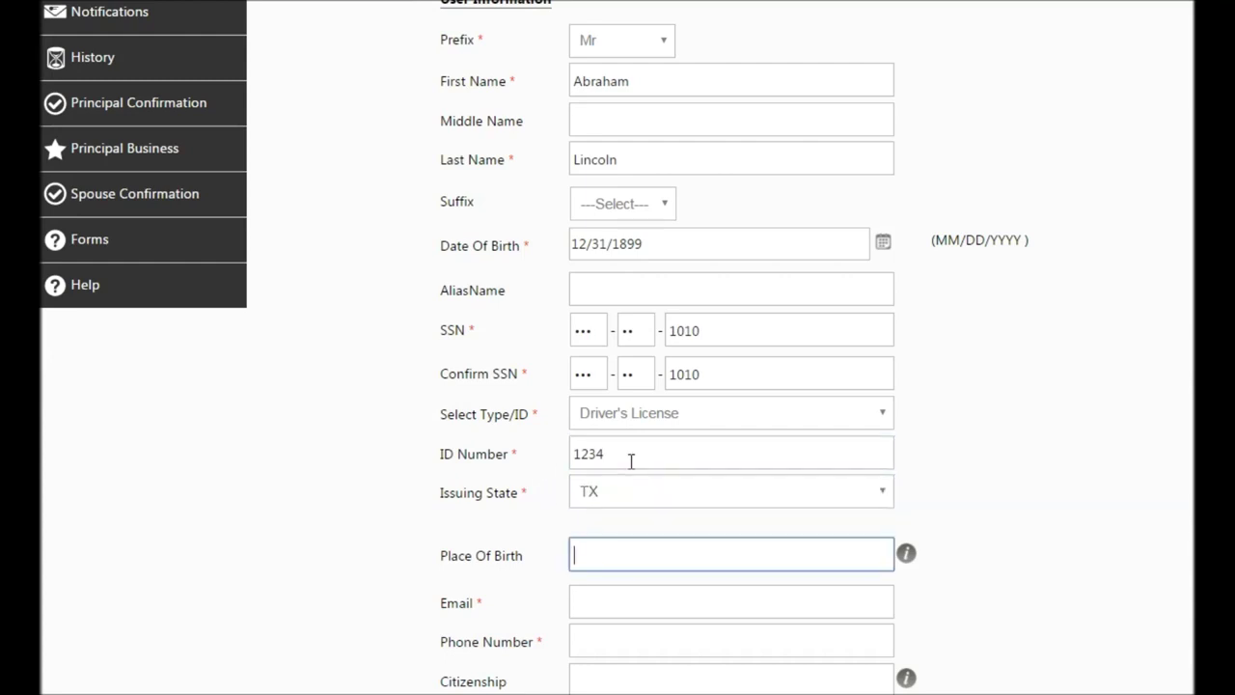
Step: Enter Hodgenville KY as the place of birth and fill in the applicant's e-mail and phone number
mouse_move(910, 564)
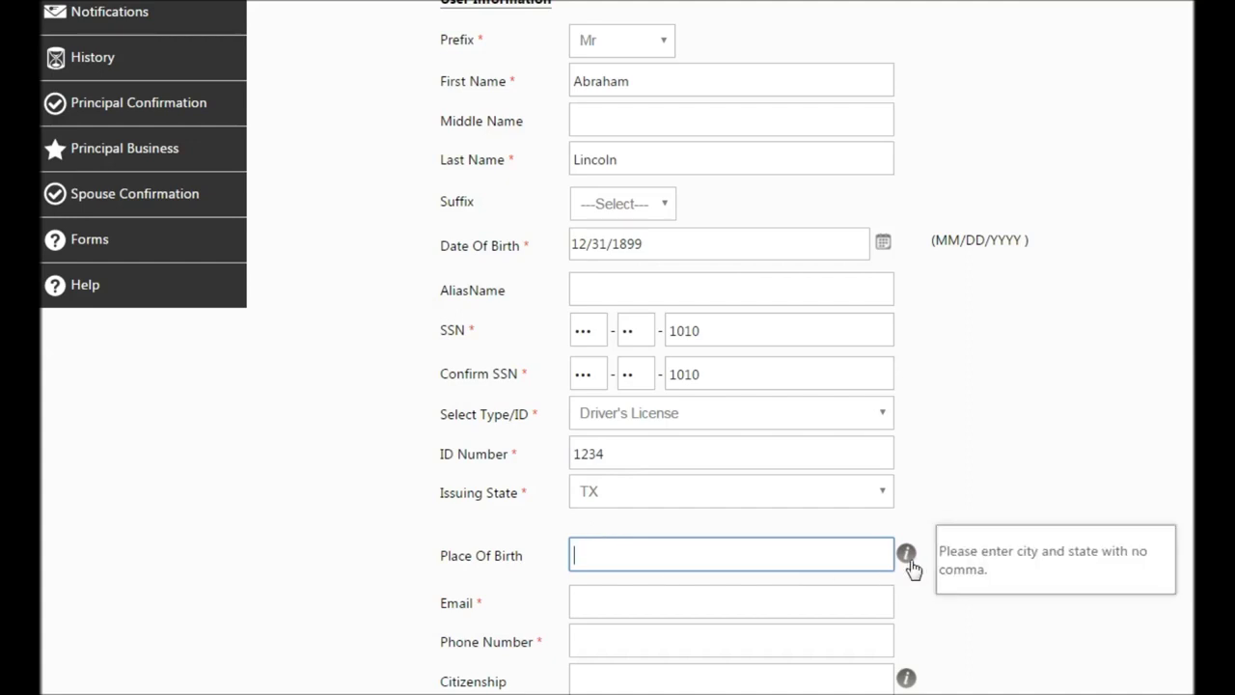
type("Hodgenville KY")
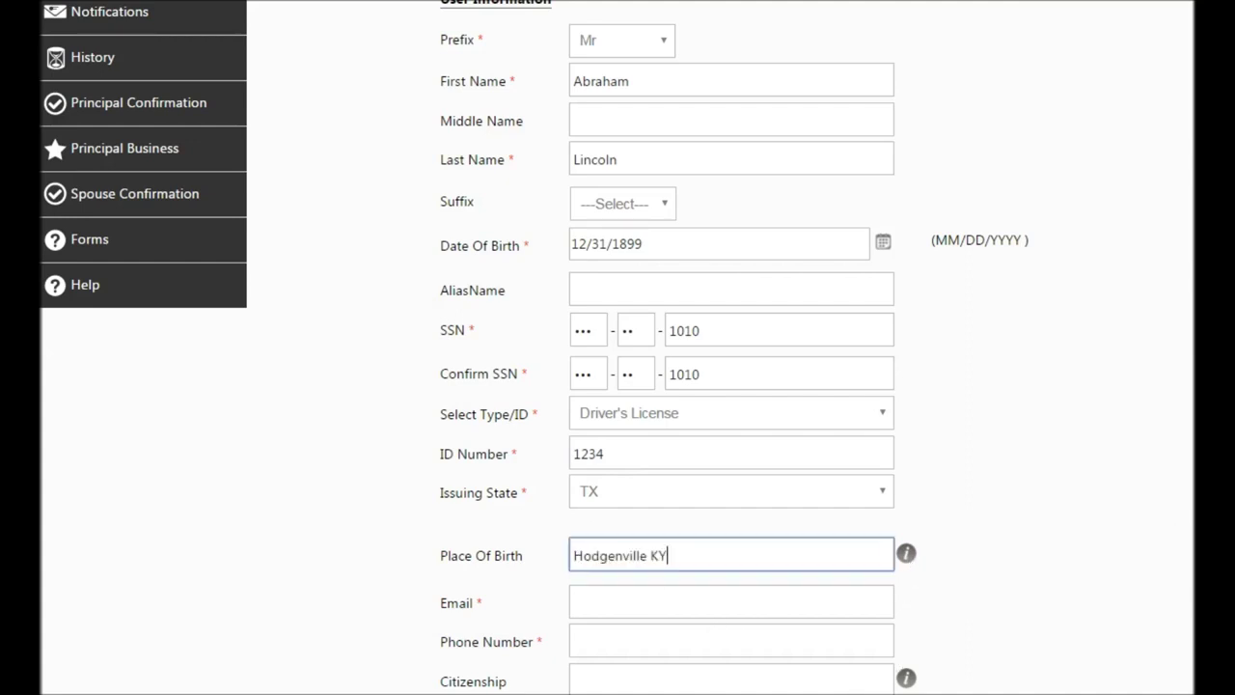
left_click(580, 603)
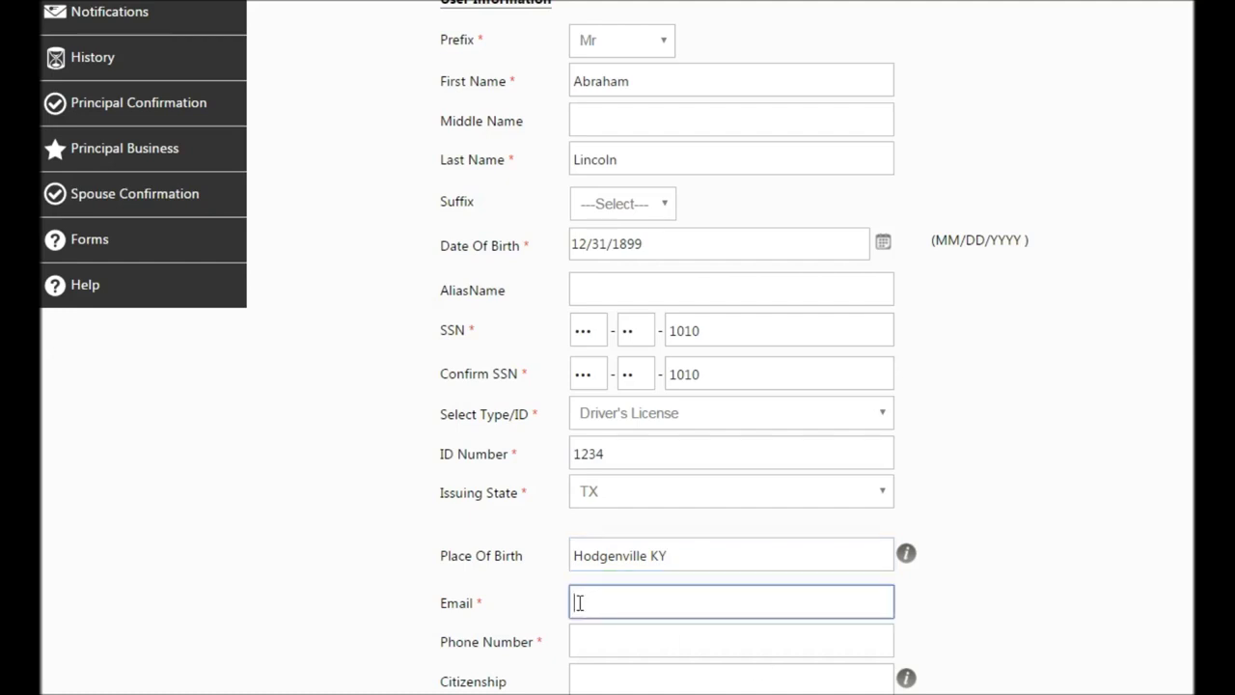
key("ctrl+v")
left_click(577, 642)
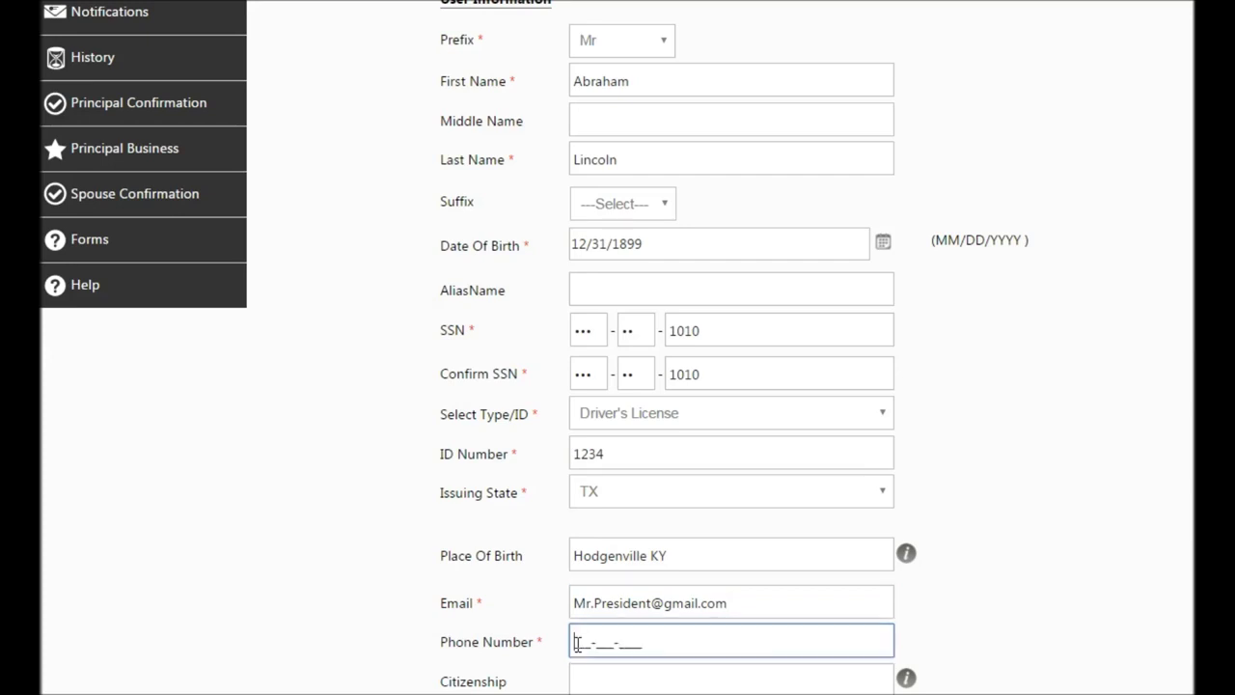
key("ctrl+v")
Step: Enter US as the citizenship and 04/15/2016 as the date of starting work as a pawn broker for the employer
left_click(589, 677)
scroll(680, 654, "down", 3)
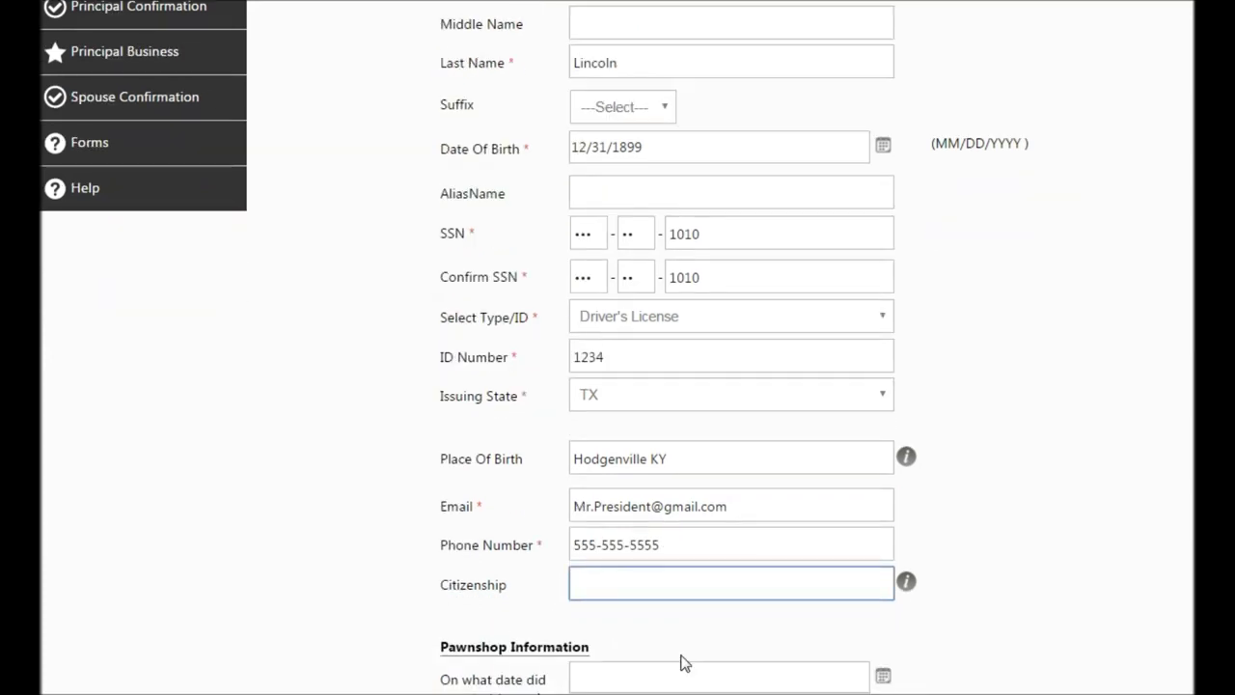
mouse_move(911, 393)
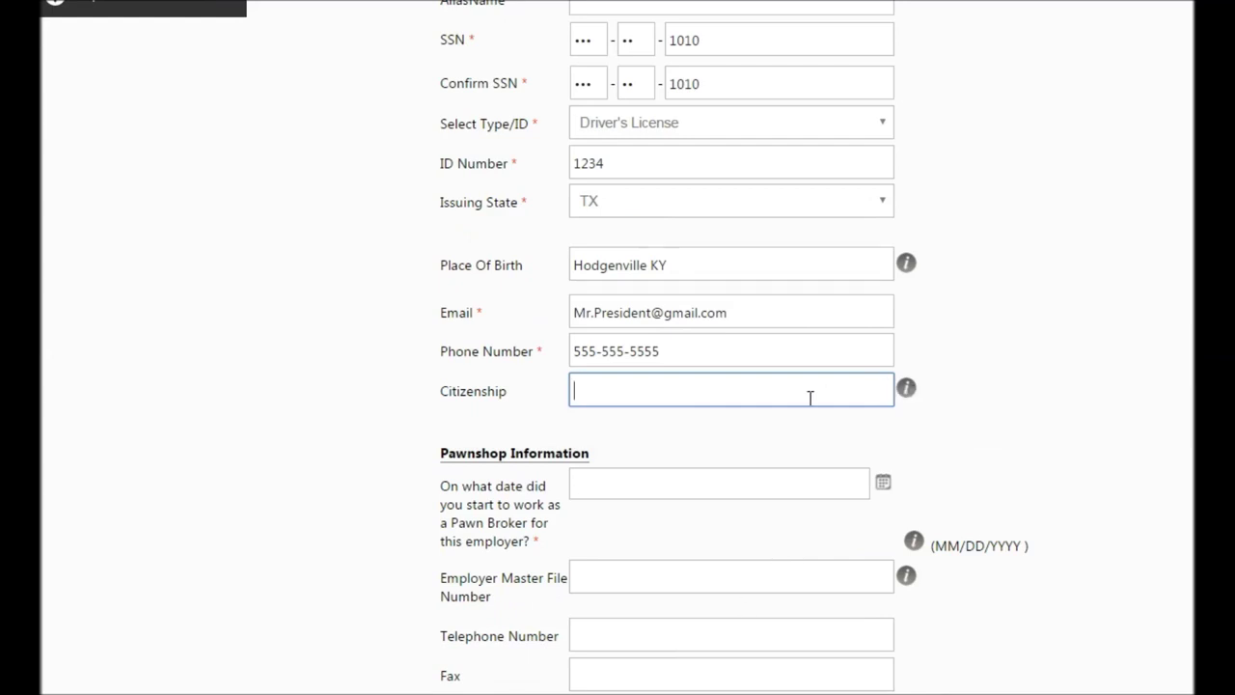
type("US")
key("Tab")
key("Tab")
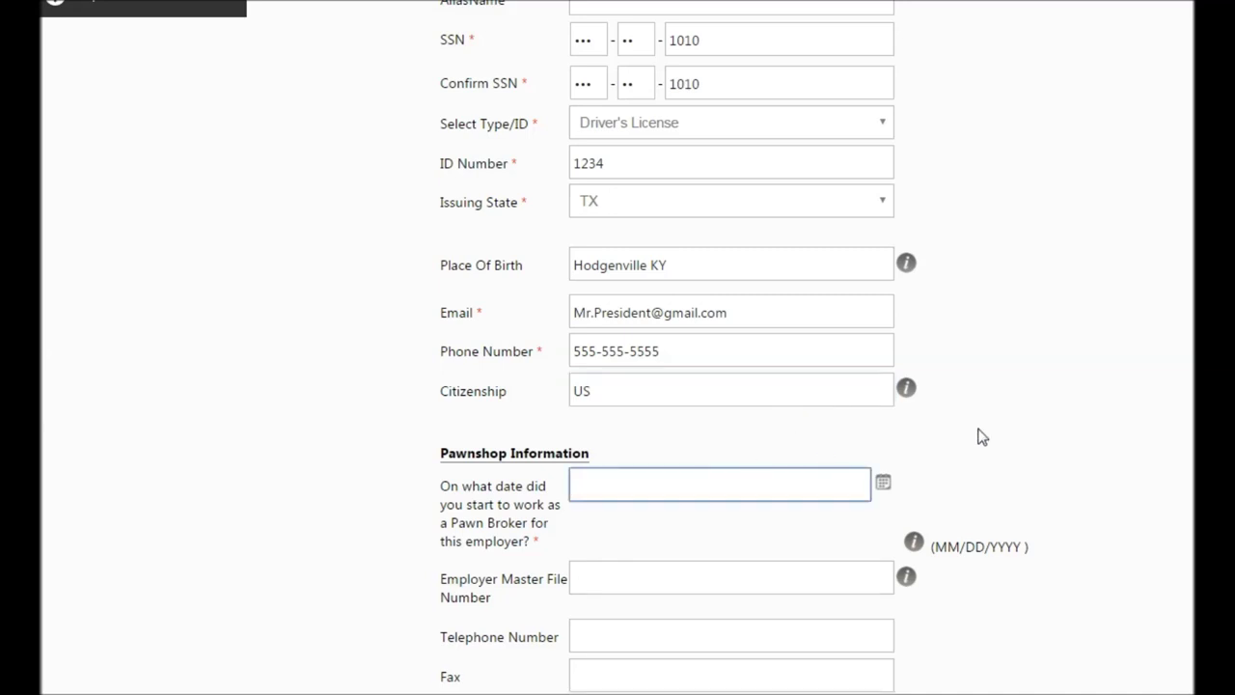
type("04/15/2016")
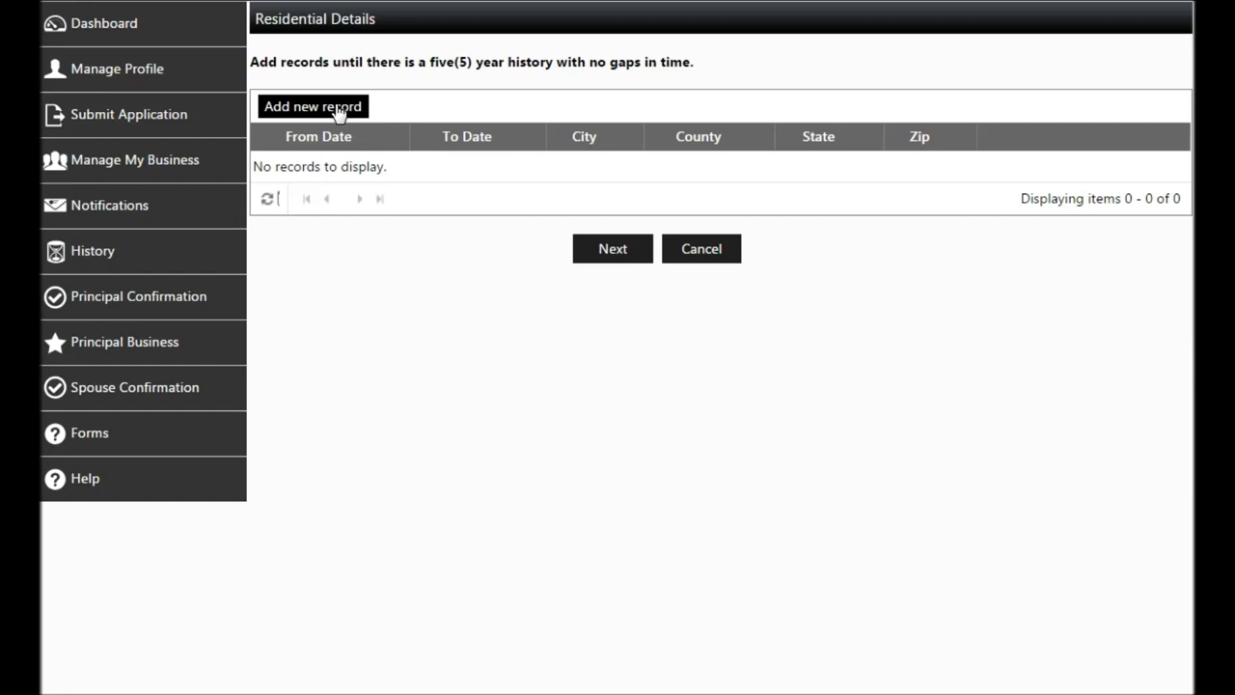
Step: Add a new residential history record running from 03/04/2009 to 03/03/2011
left_click(338, 108)
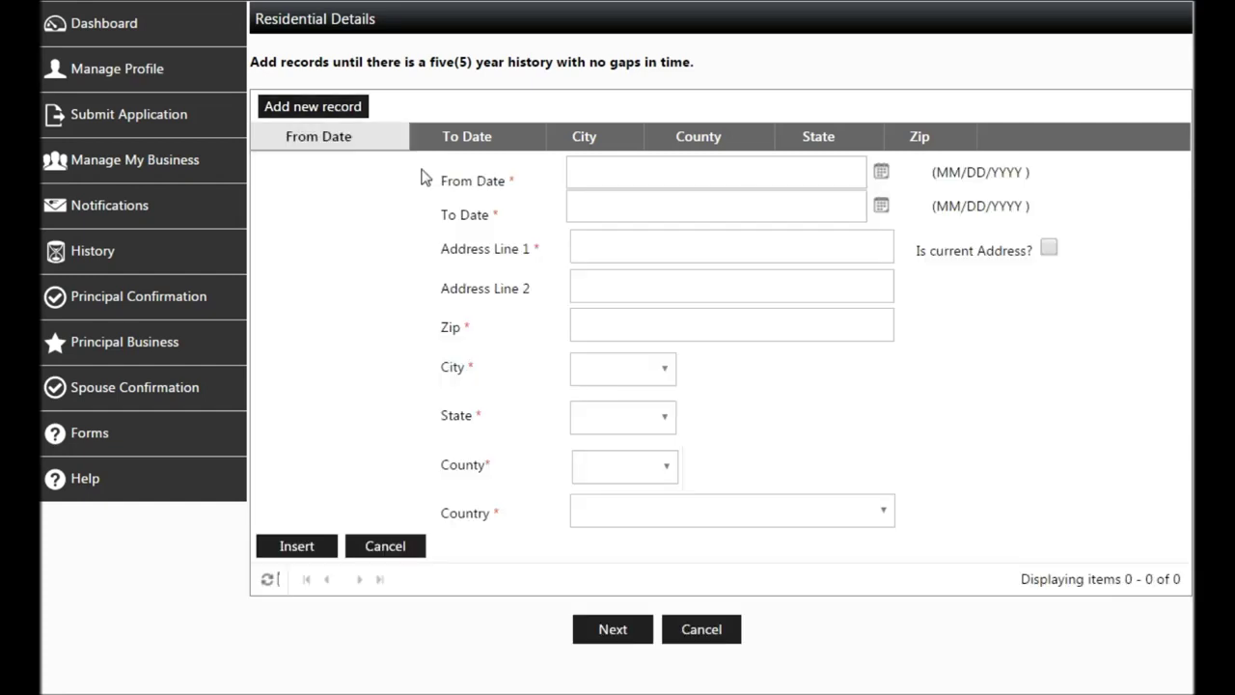
left_click(573, 172)
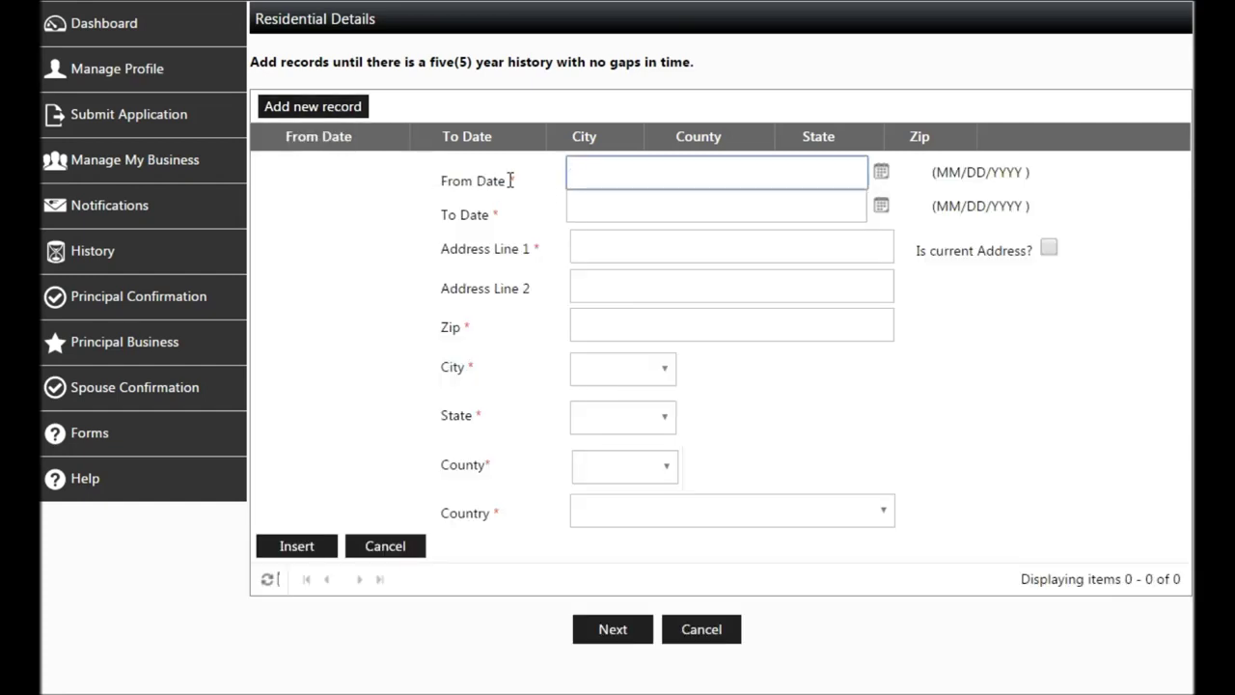
type("03/04/2009")
key("Tab")
type("03/03/2011")
key("Tab")
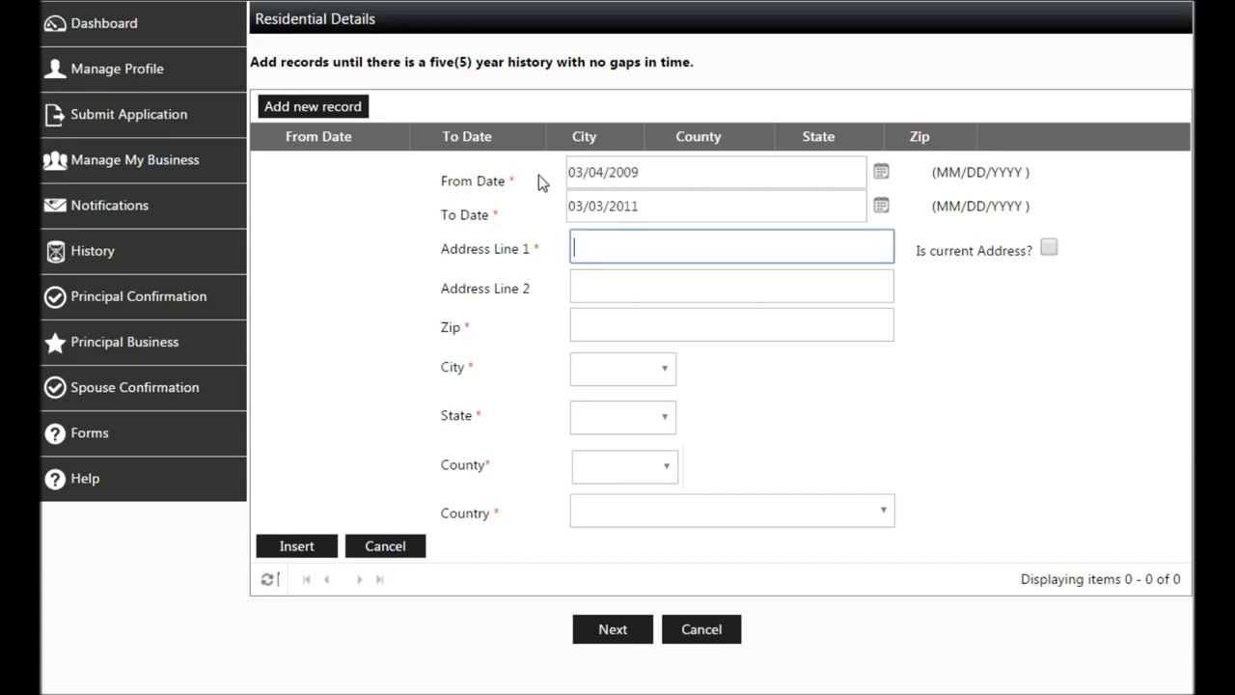
Step: Fill in the street address and zip code of the first residential record and insert it into the history
type("413 S 8th St")
left_click(601, 286)
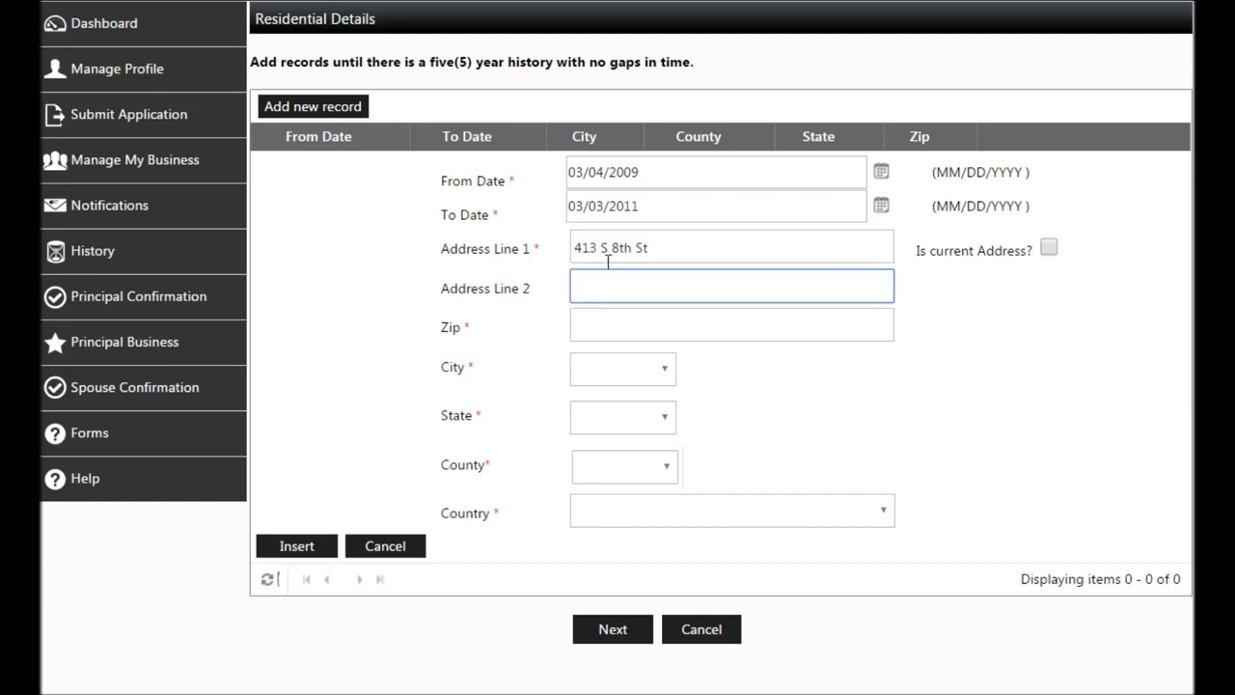
left_click(591, 320)
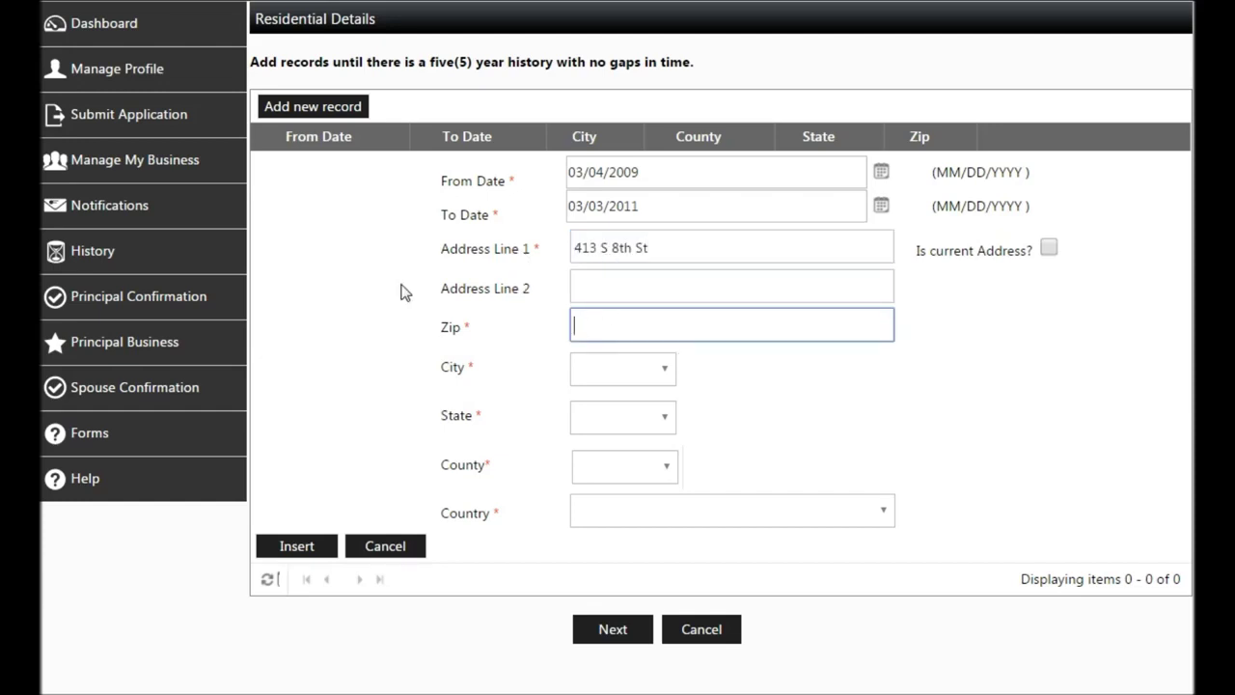
type("62701")
key("Tab")
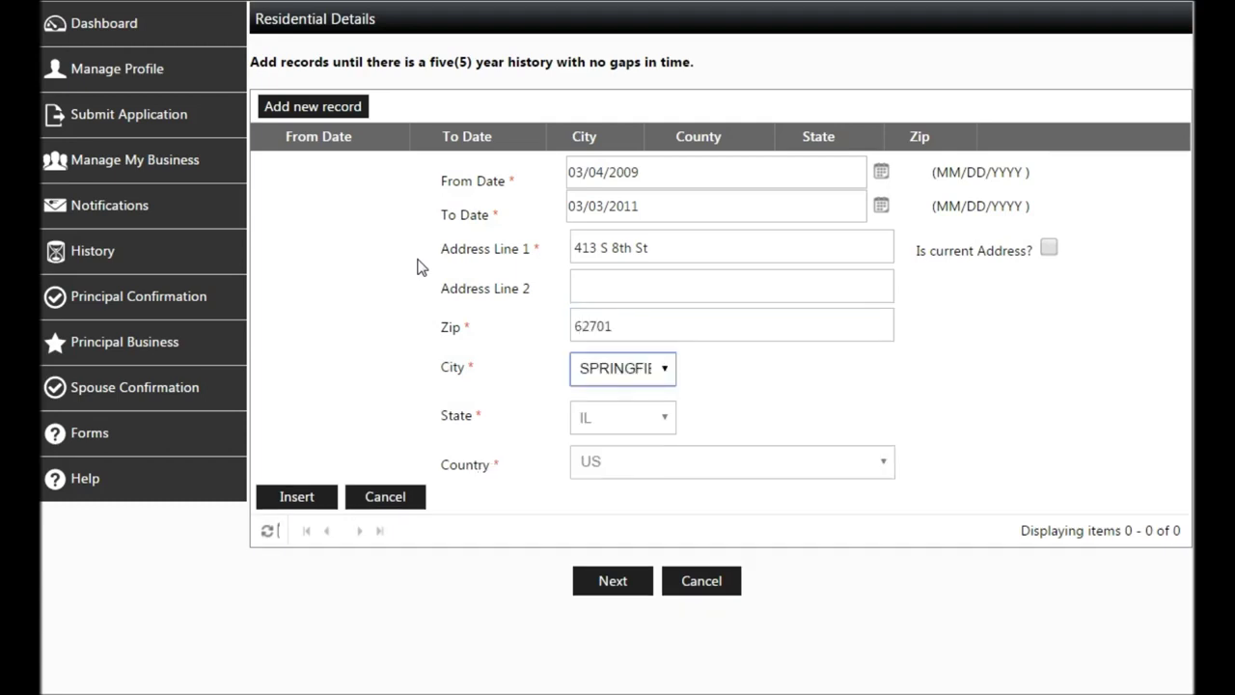
left_click(294, 498)
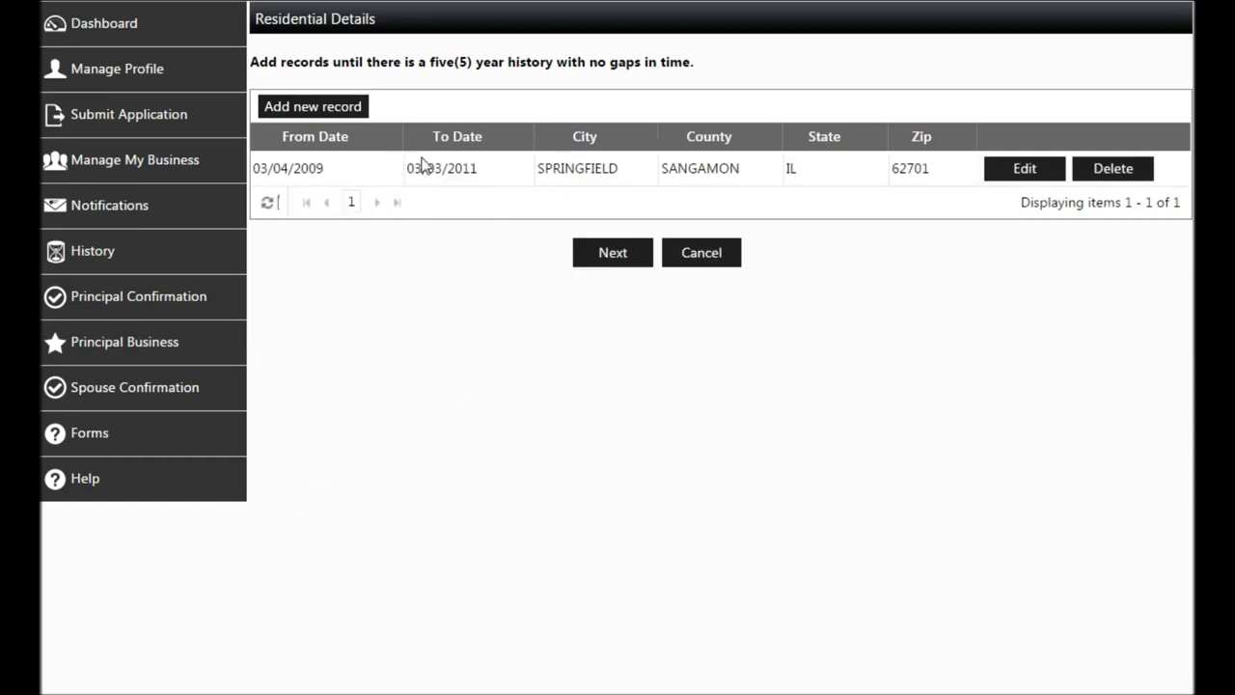
Step: Add a second residential record starting 03/03/2011 and mark it as the current address
left_click(339, 118)
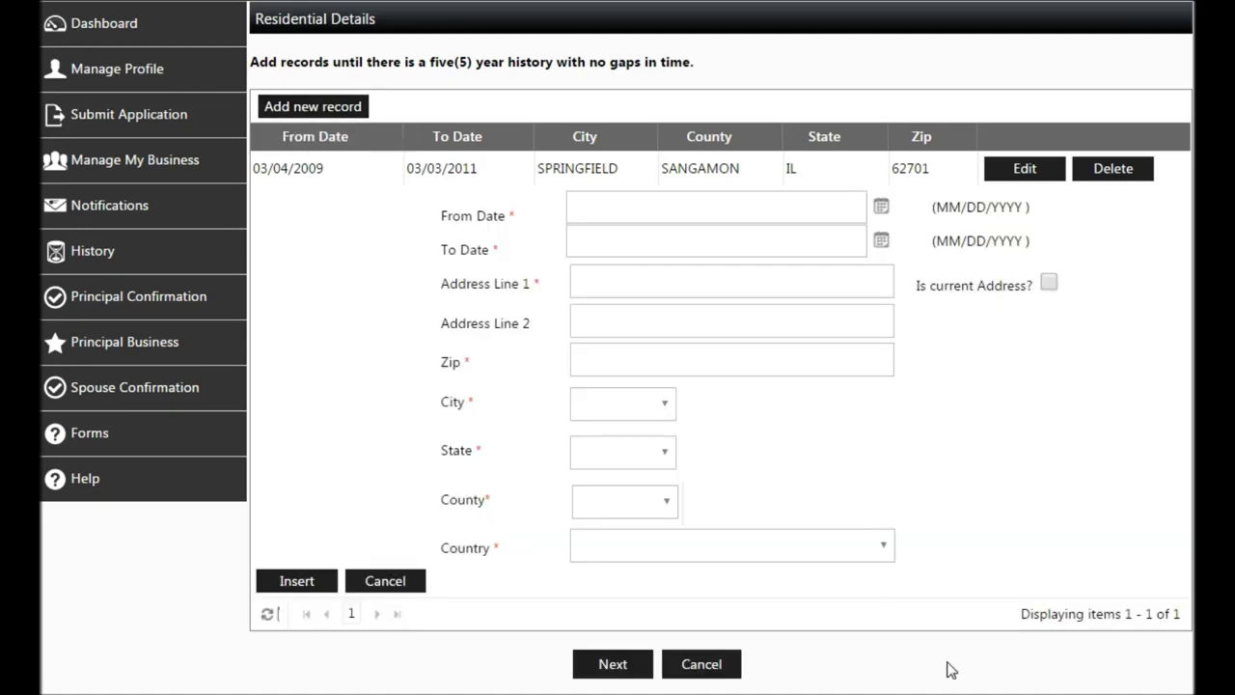
left_click(576, 208)
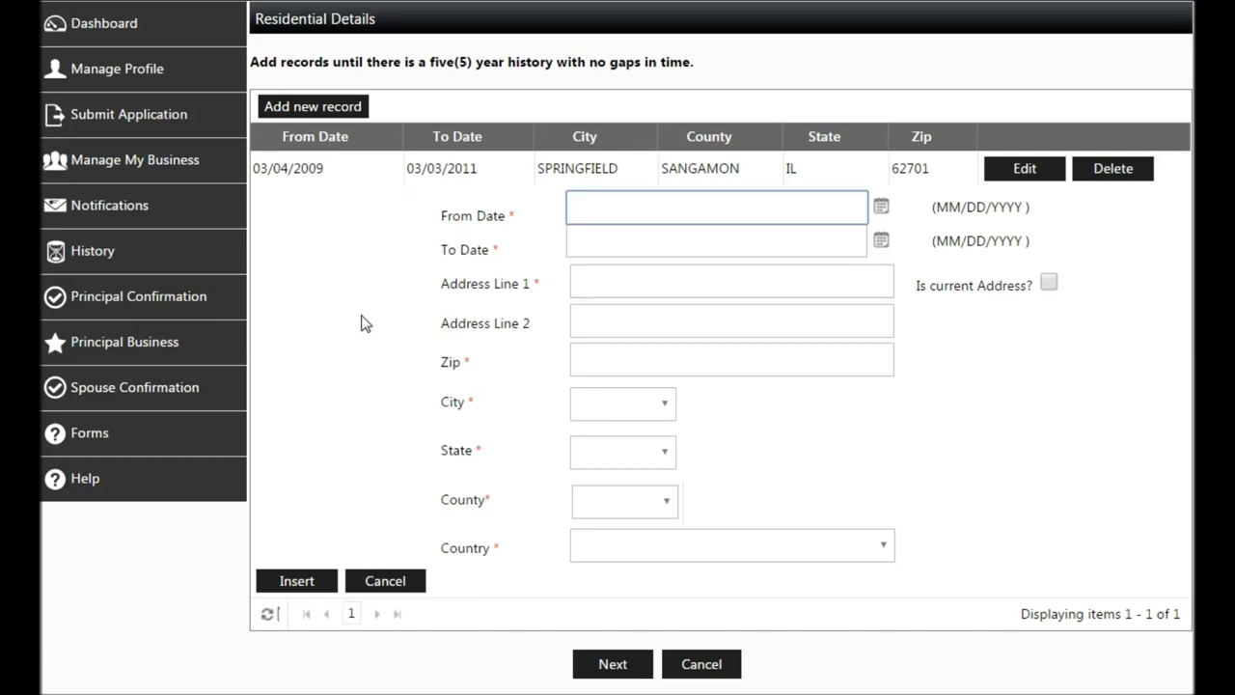
type("03/03/2011")
key("Tab")
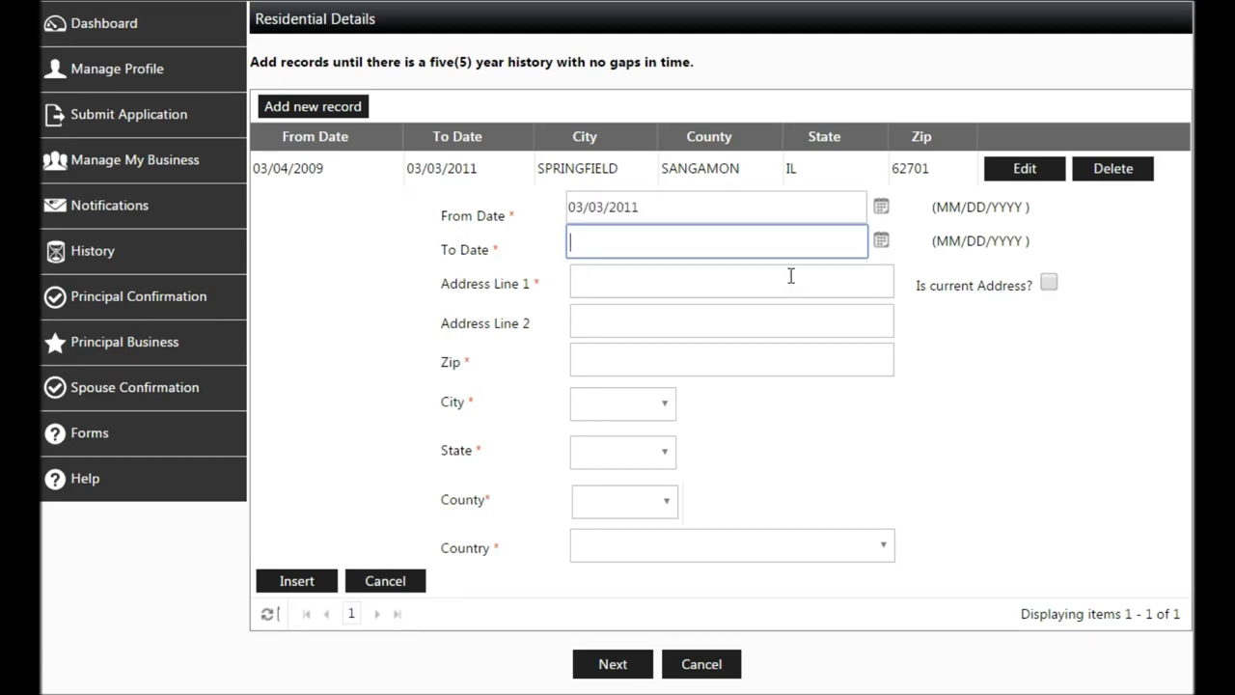
left_click(1047, 285)
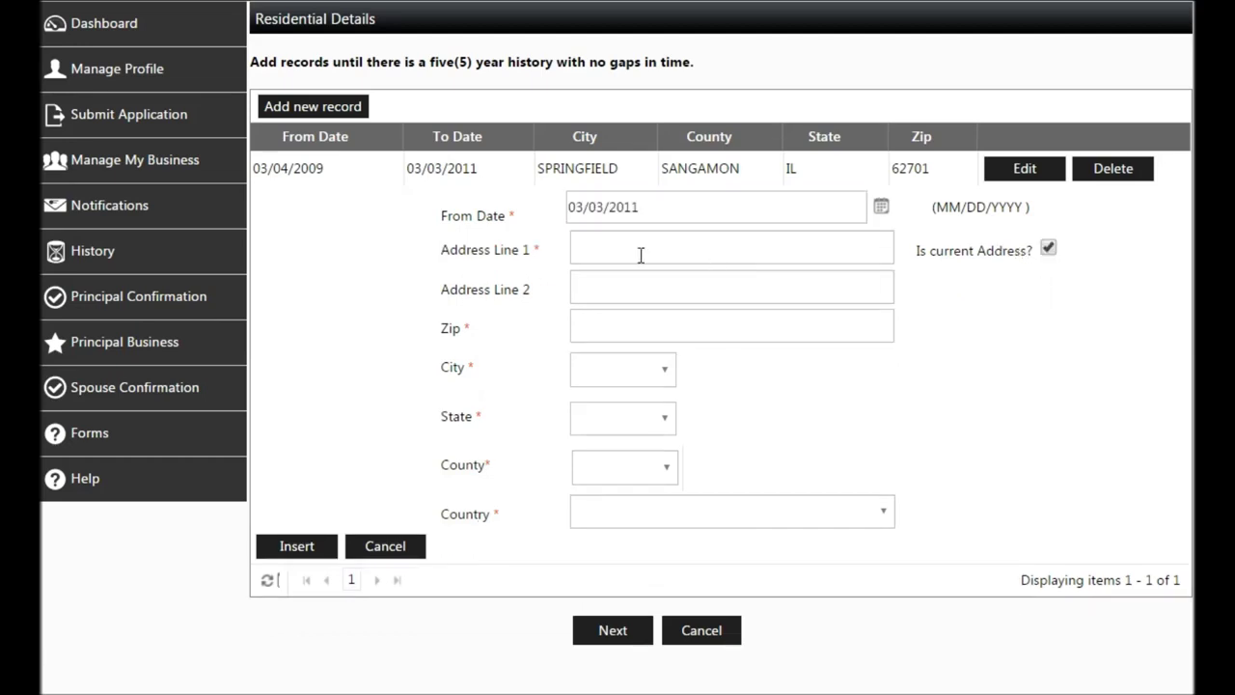
Step: Complete the current residence with its street address and zip code, insert the record and continue to the employment details
left_click(584, 250)
type("1600 Pennsylvania Ave")
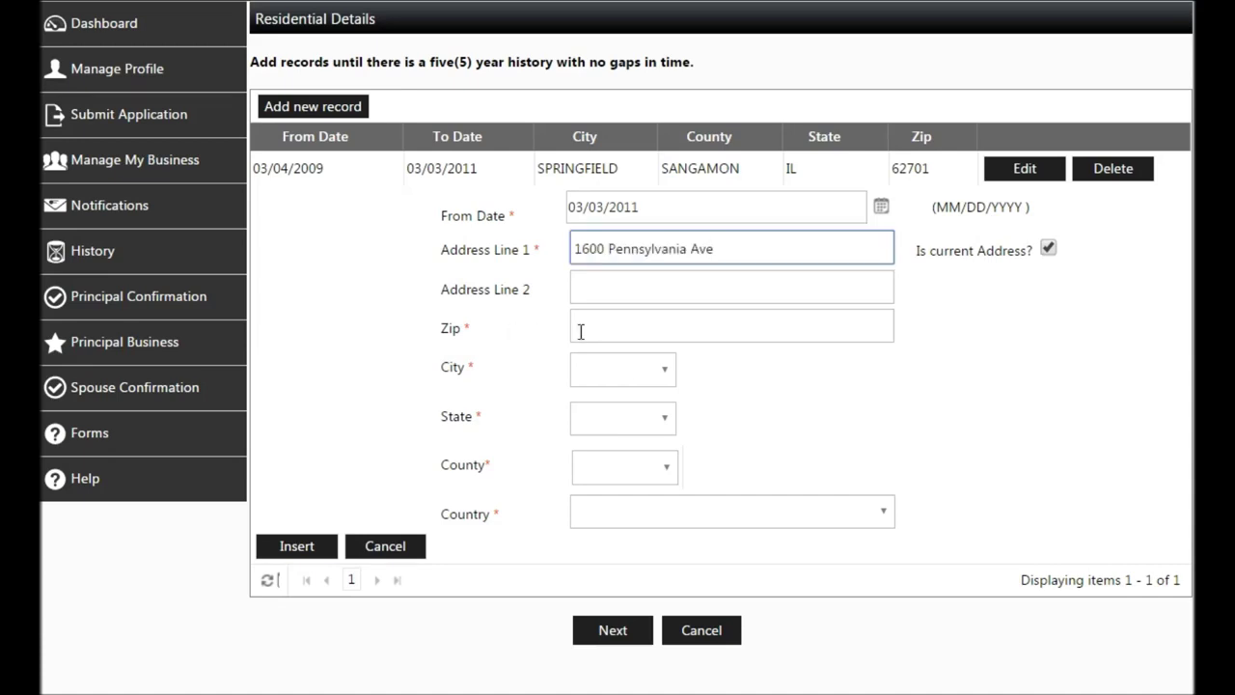
left_click(579, 332)
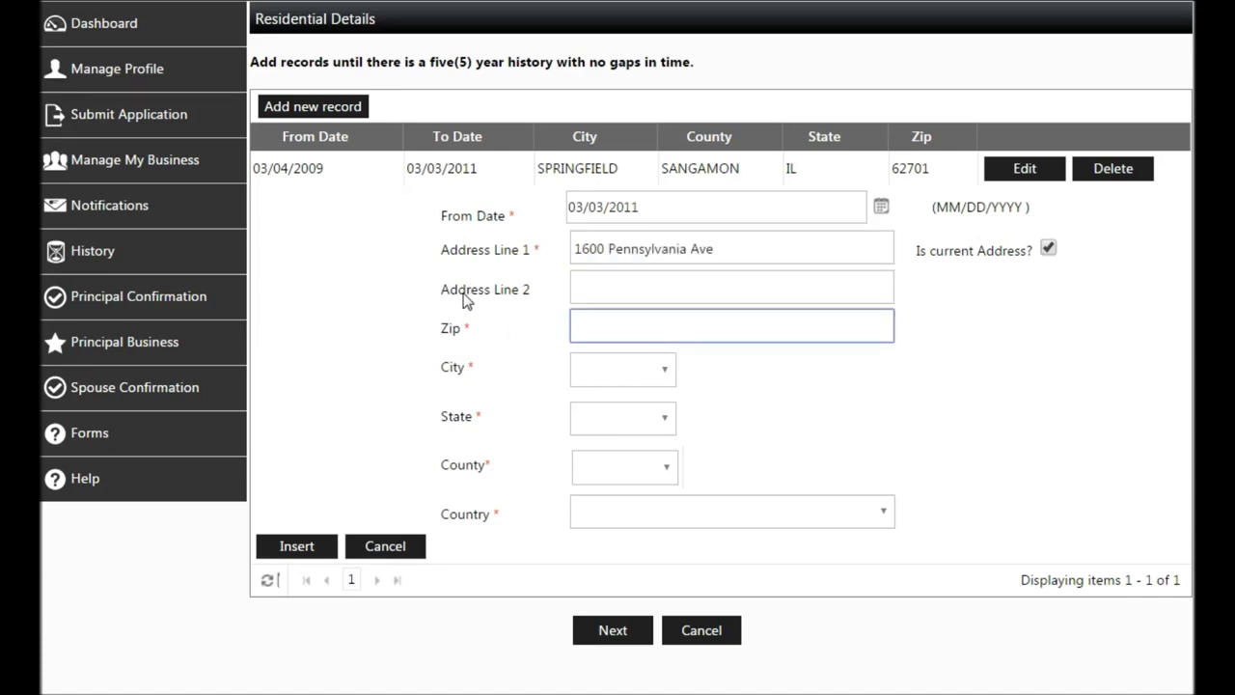
type("20500")
key("Tab")
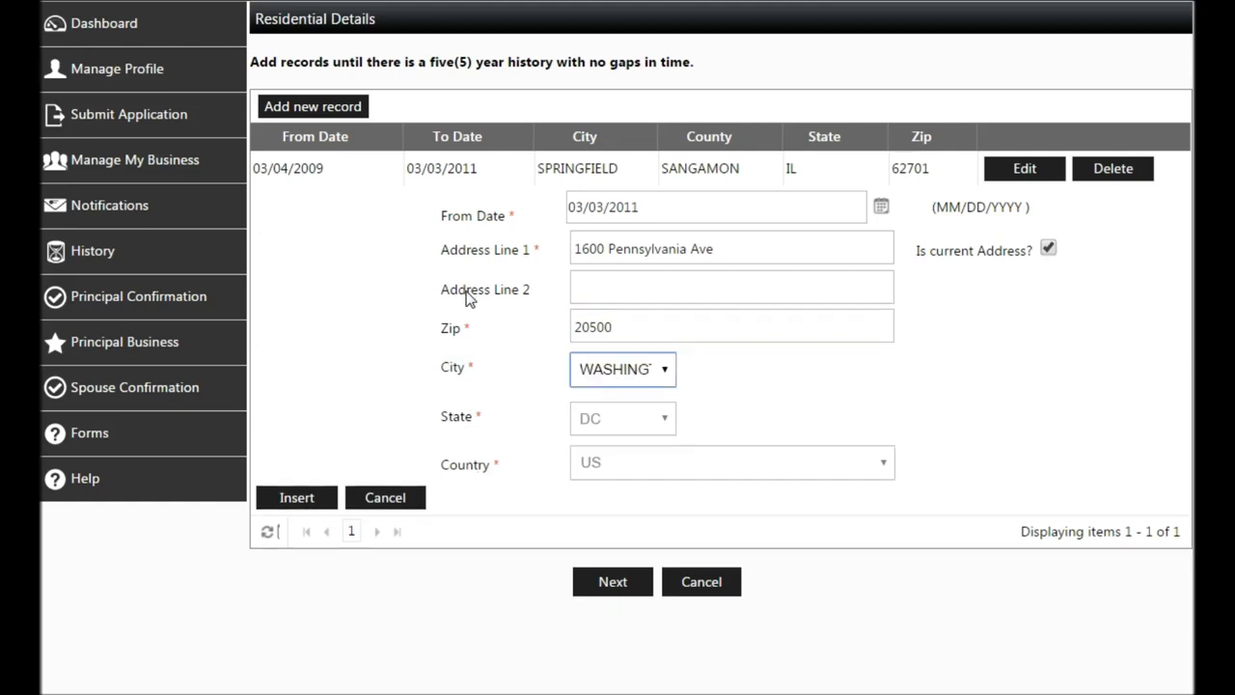
left_click(296, 502)
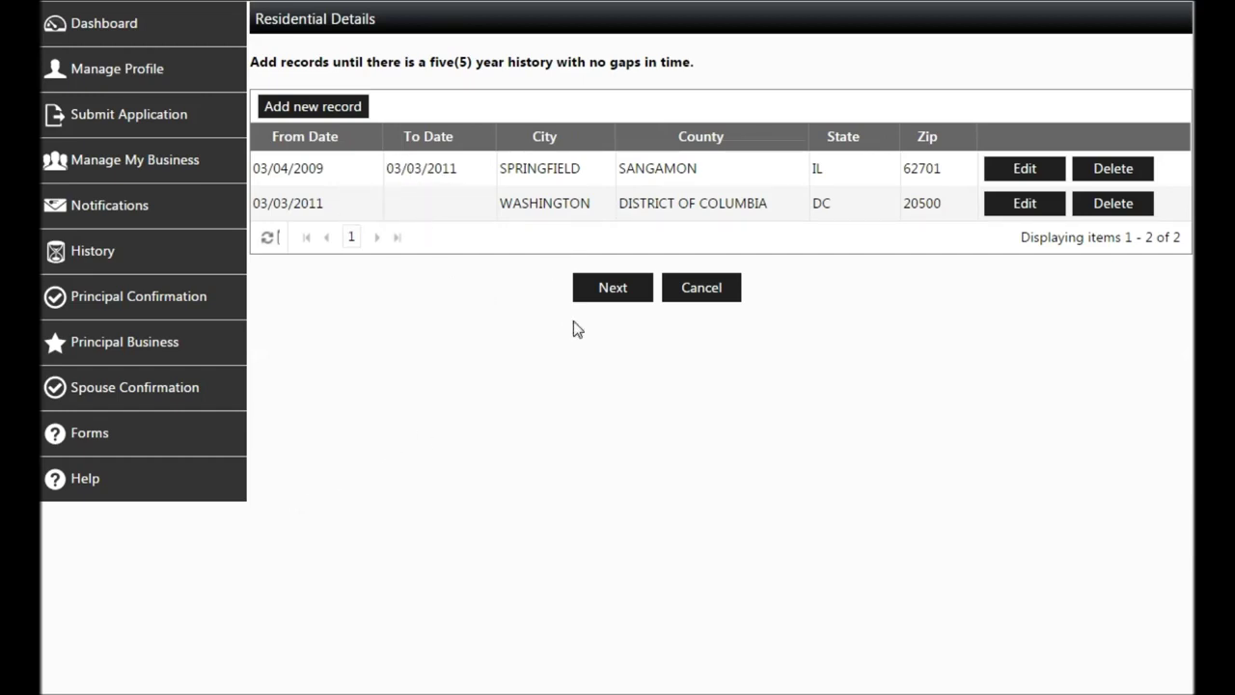
left_click(600, 292)
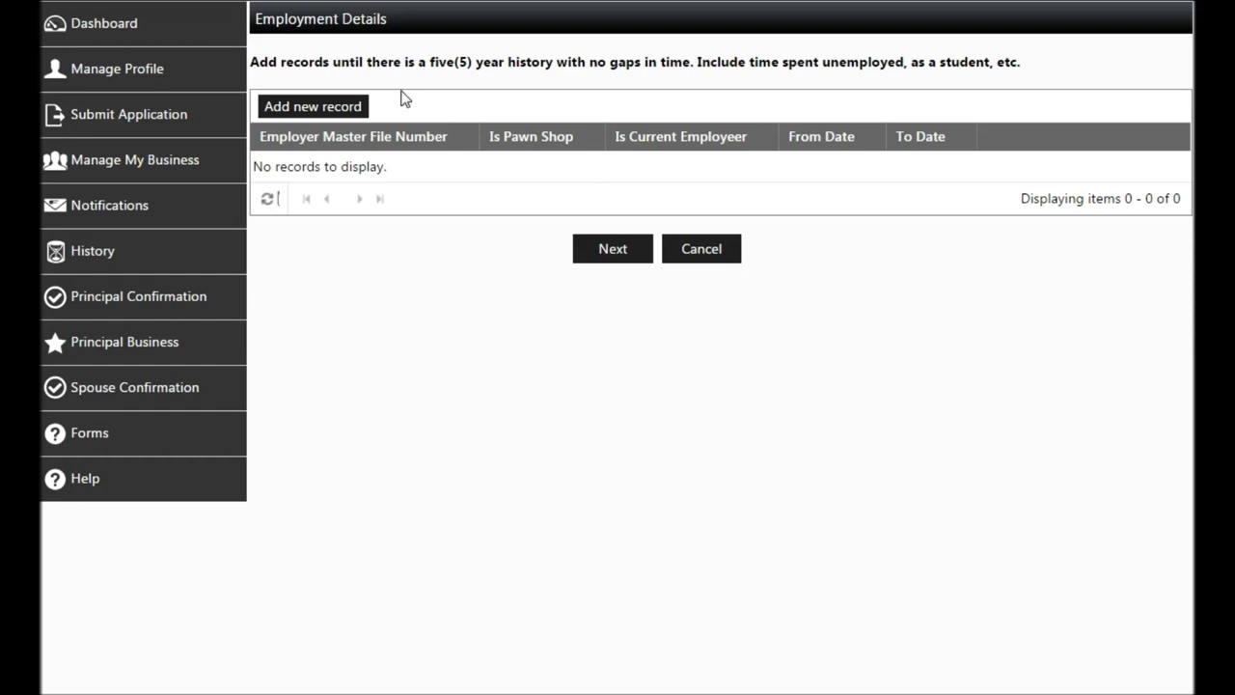
Step: Add a new employment history record running from 03/04/2009 to 03/03/2011
left_click(356, 108)
left_click(580, 177)
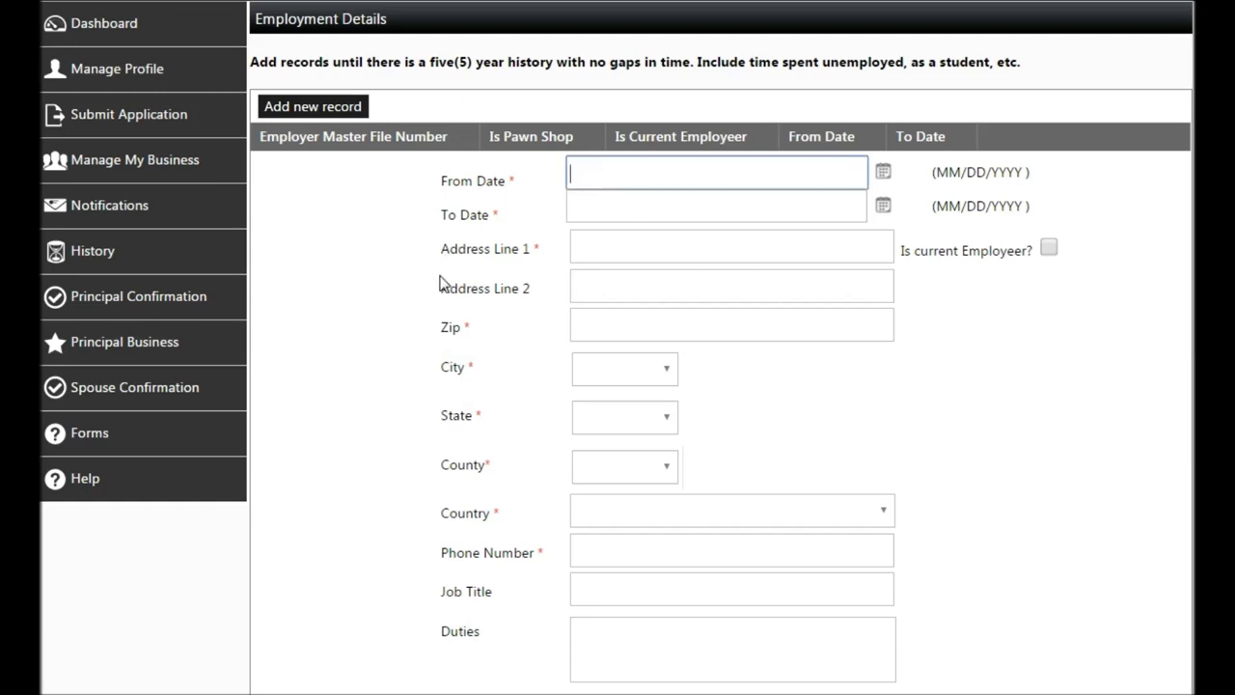
type("03/04/2009")
key("Tab")
type("03/03/2011")
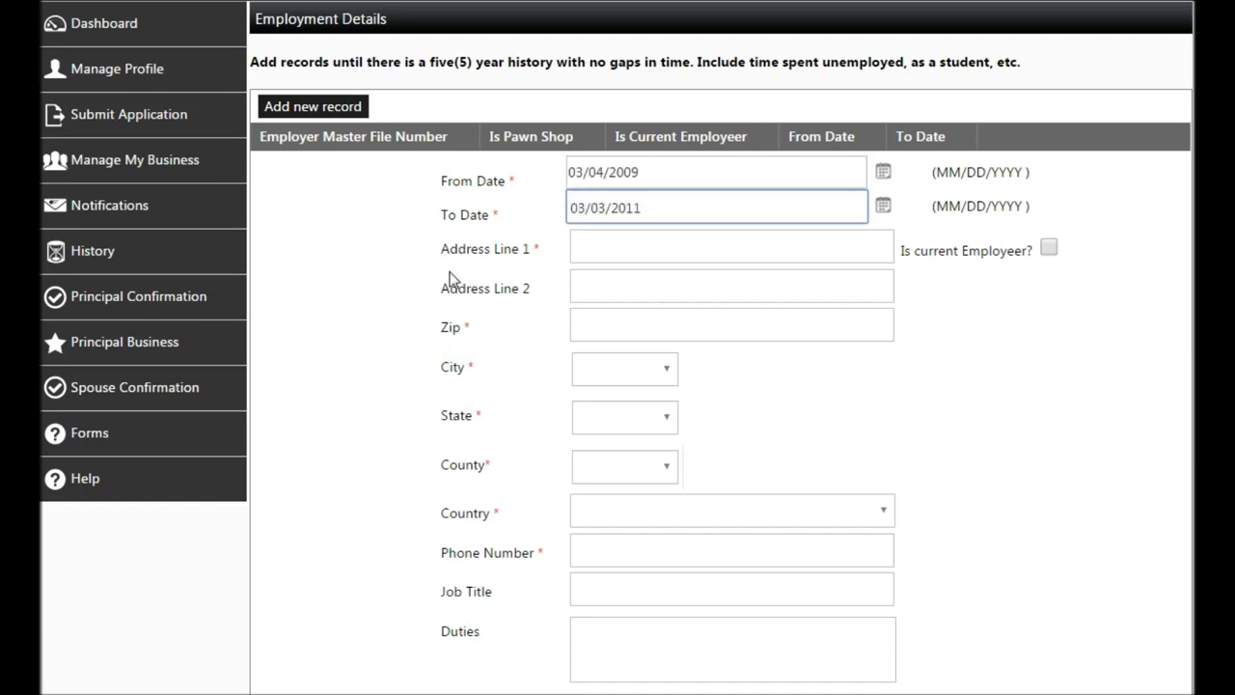
key("Tab")
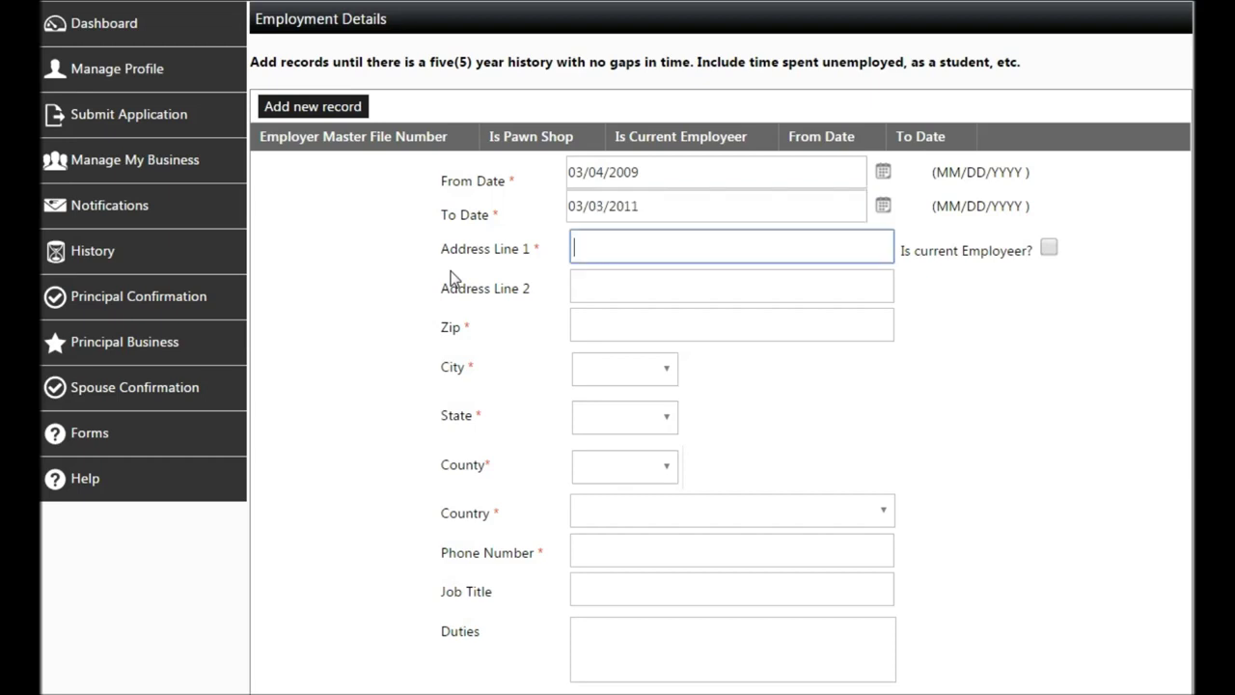
Step: Fill in the first employer's street address, zip code and phone number
type("6th and Adams St")
key("Tab")
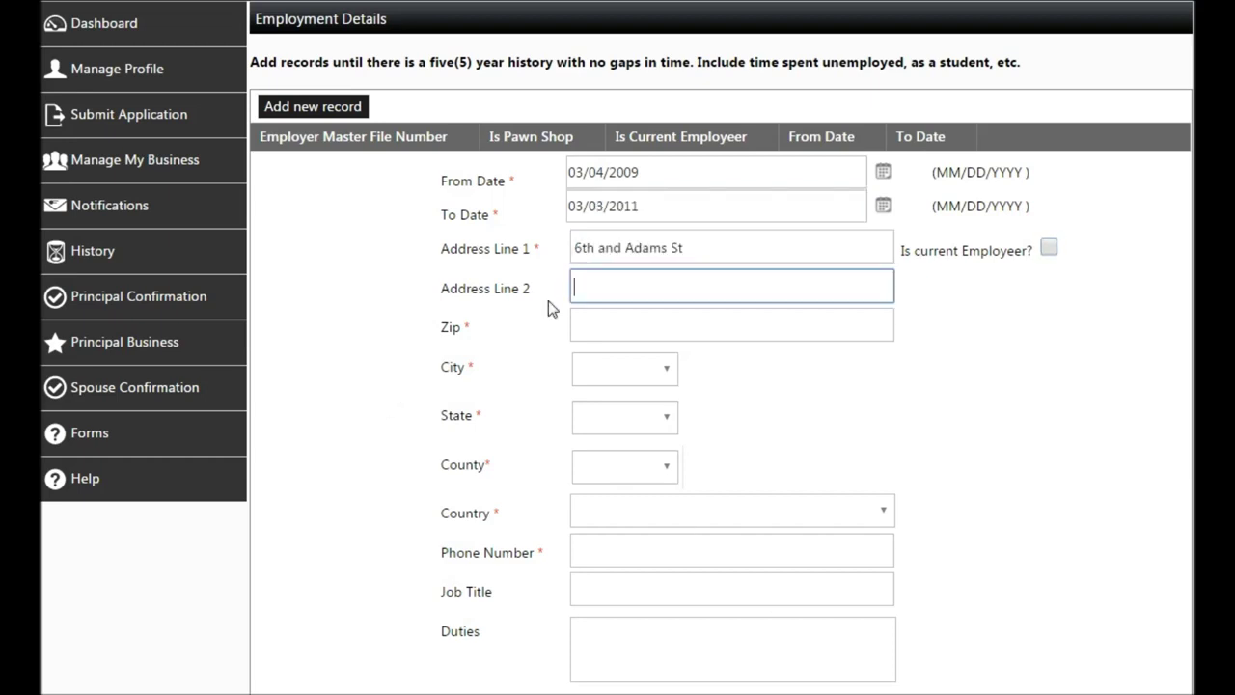
key("Tab")
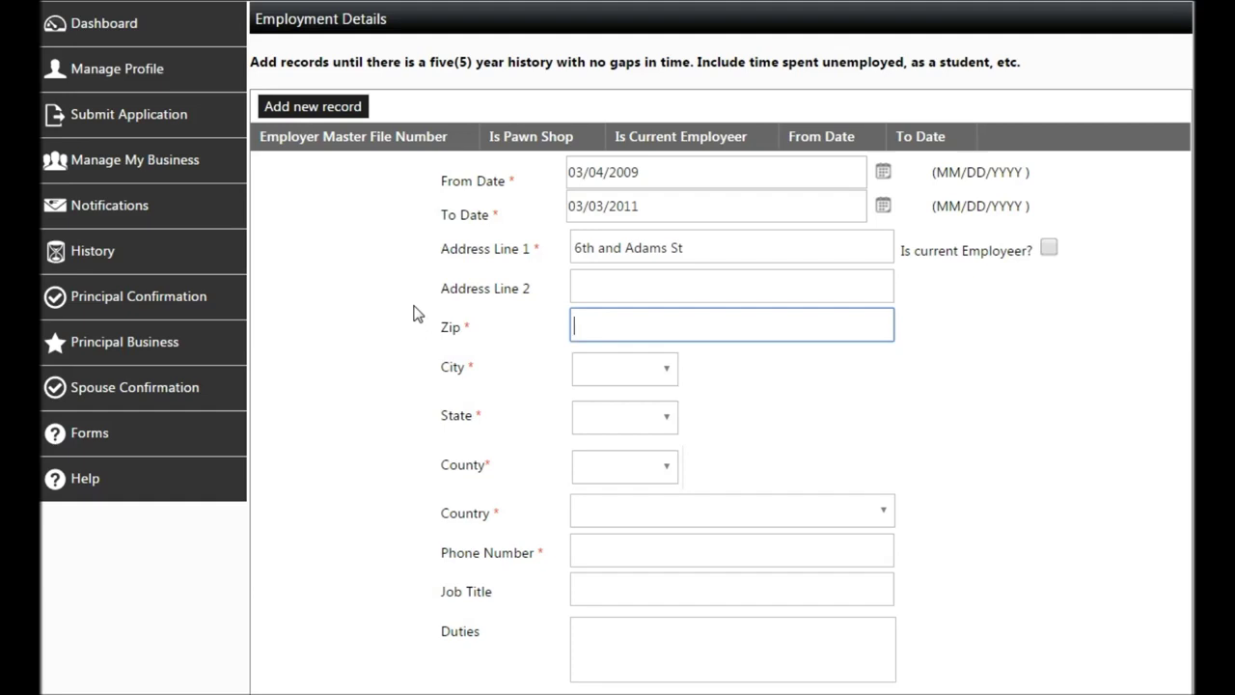
type("62701")
key("Tab")
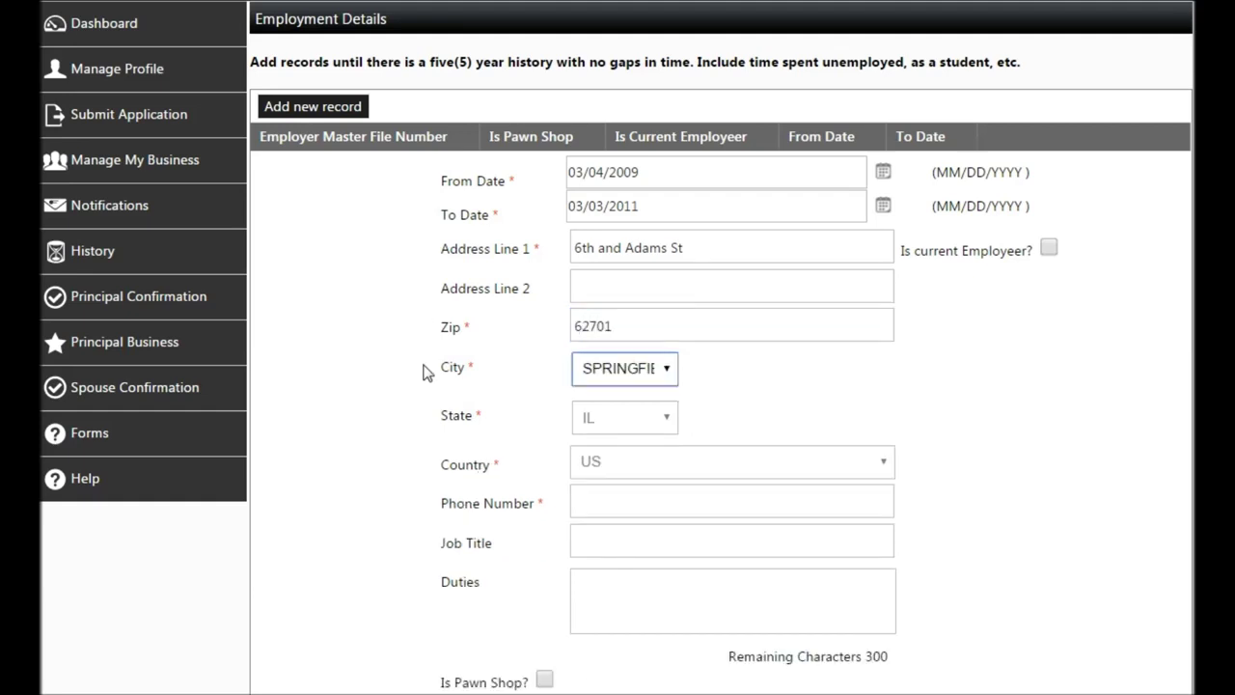
left_click(573, 497)
type("5555555555")
Step: Enter the job title Lawyer and the duties "Representative and Lawyer", and insert the first employment record
left_click(596, 541)
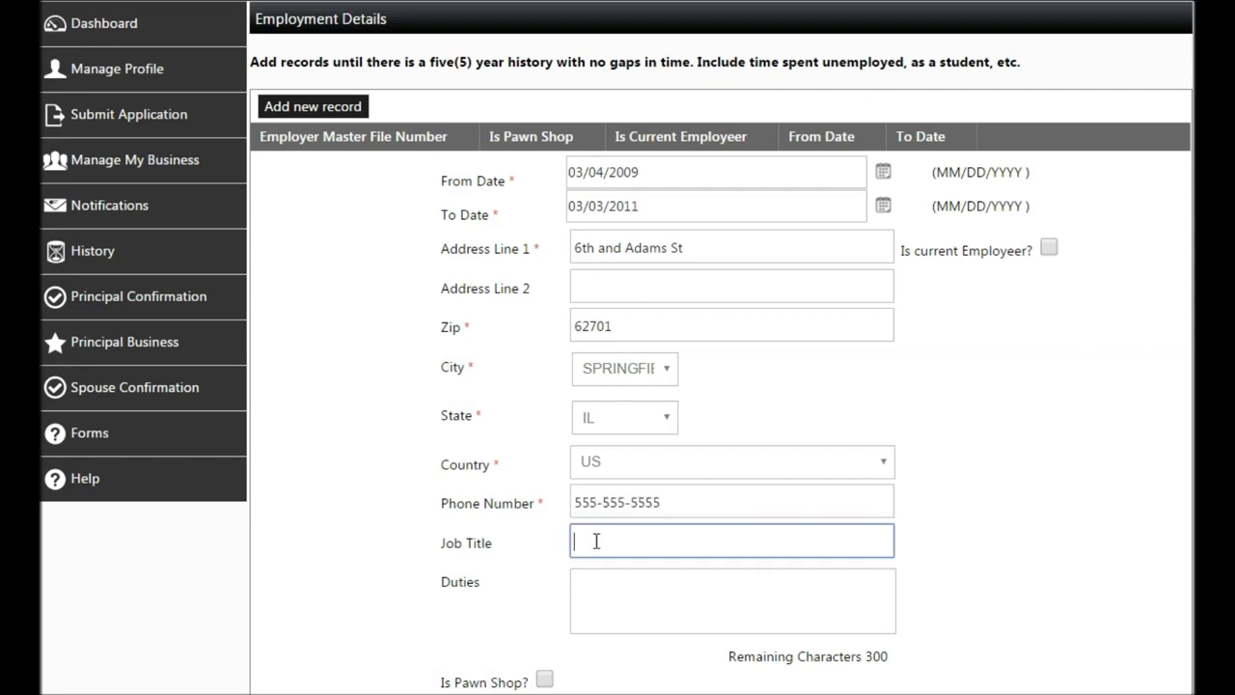
type("Lawyer")
key("Tab")
type("Repres")
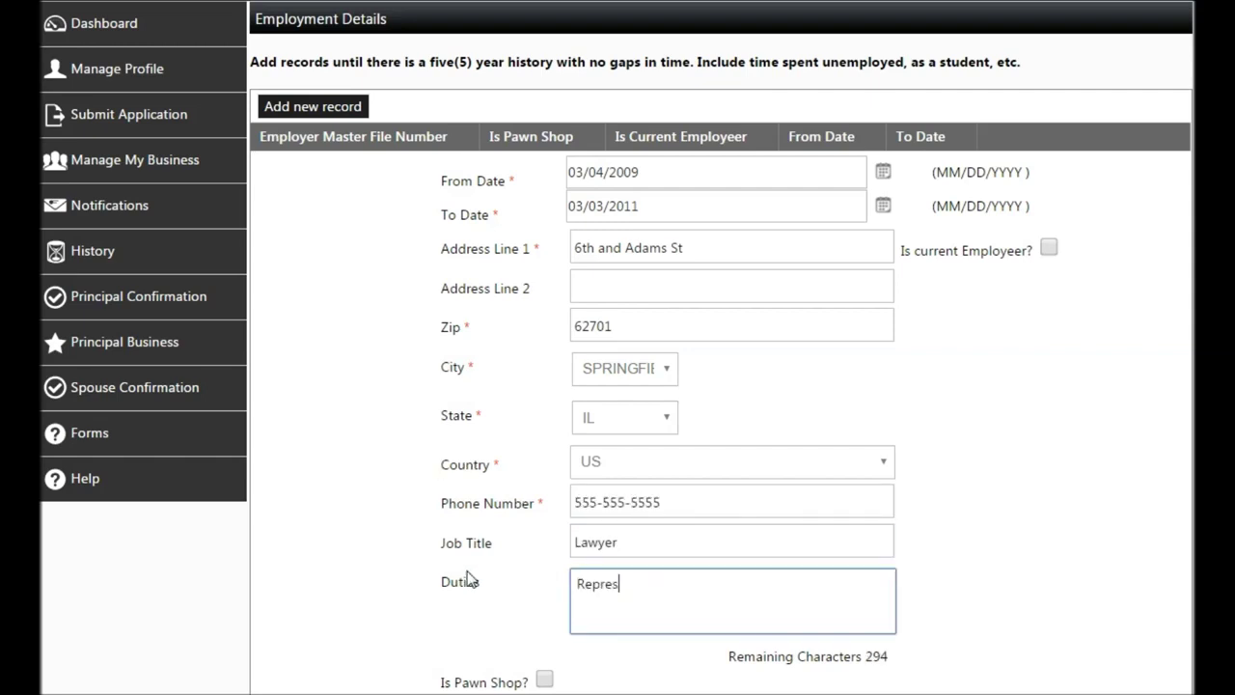
type("entative and Lawyer")
scroll(470, 579, "down", 2)
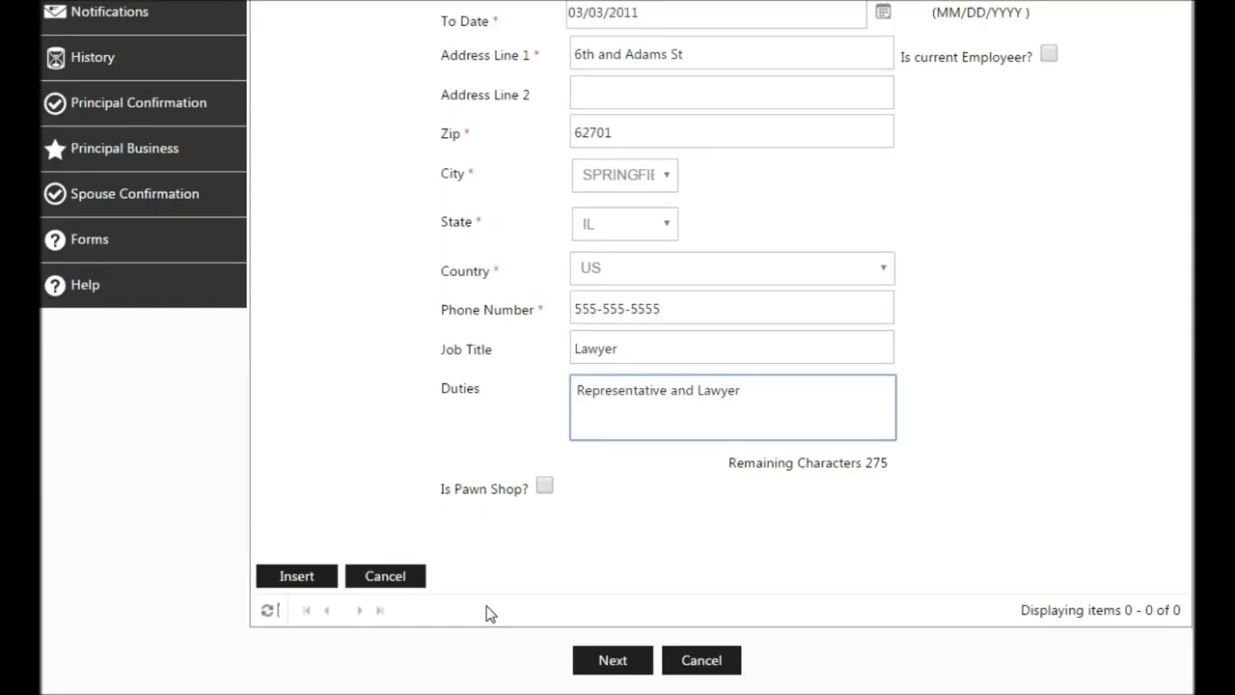
left_click(316, 581)
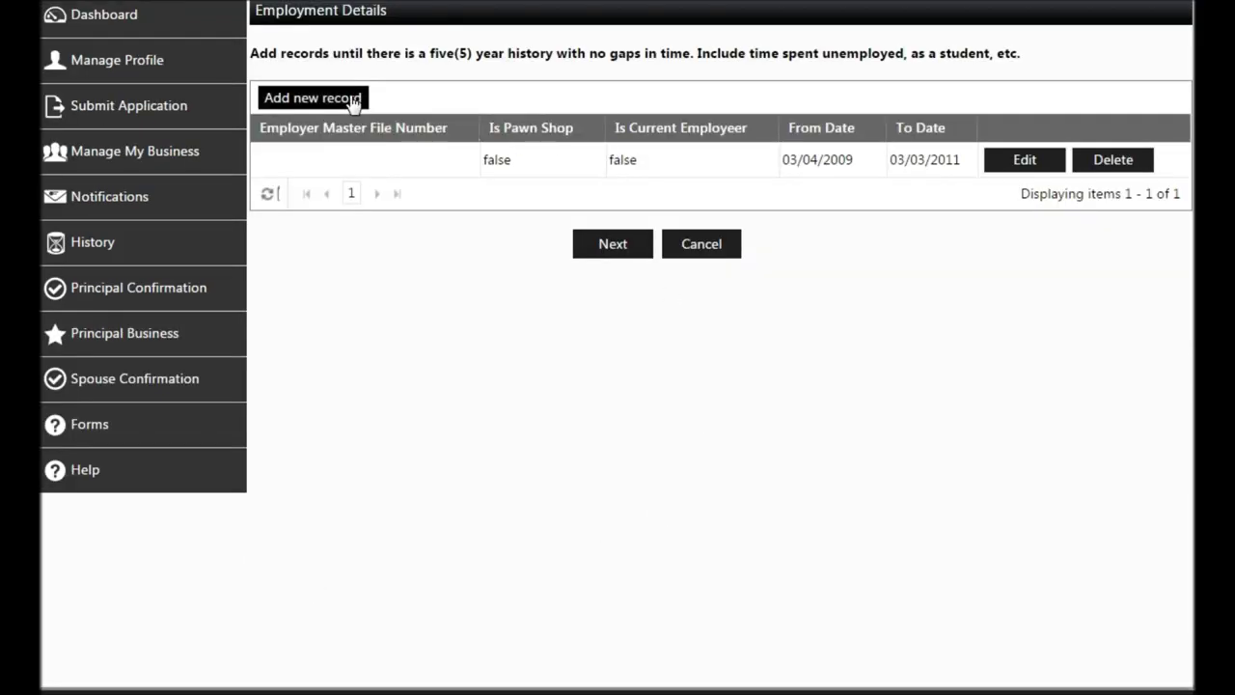
Step: Add a second employment record running from 03/04/2011 to 03/15/2016 with the employer's street address
left_click(350, 103)
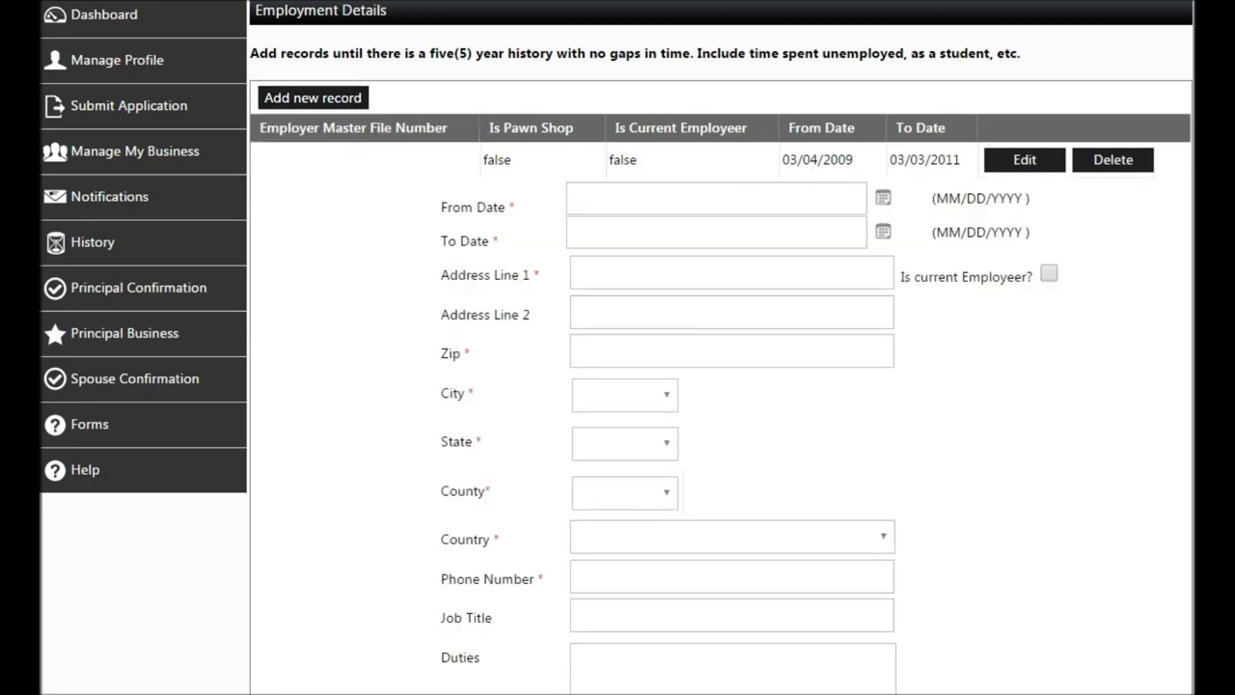
left_click(573, 203)
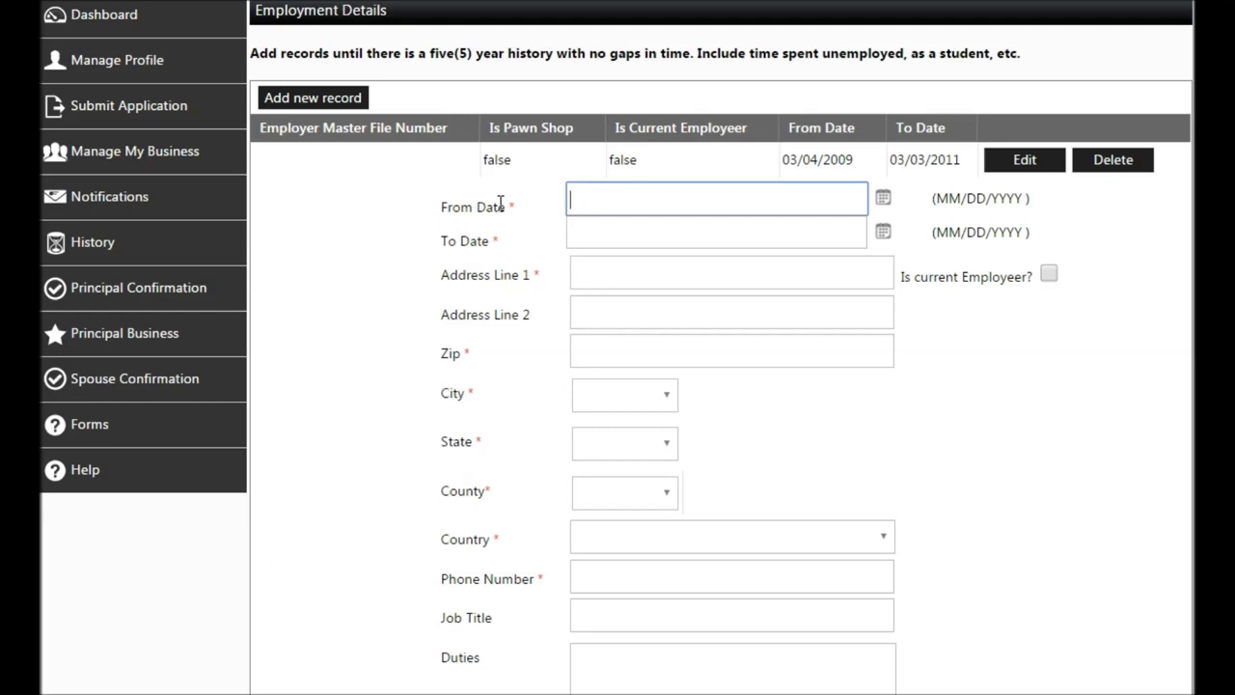
type("03/04/2009")
key("Tab")
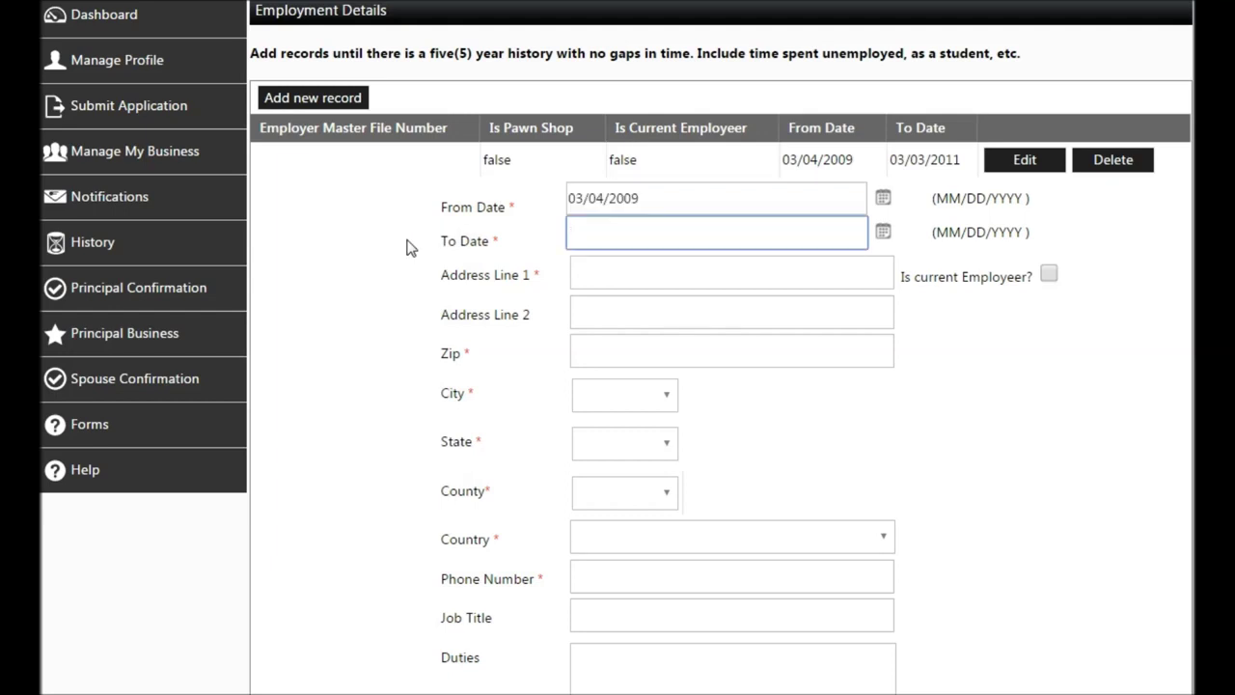
type("03/03/2011")
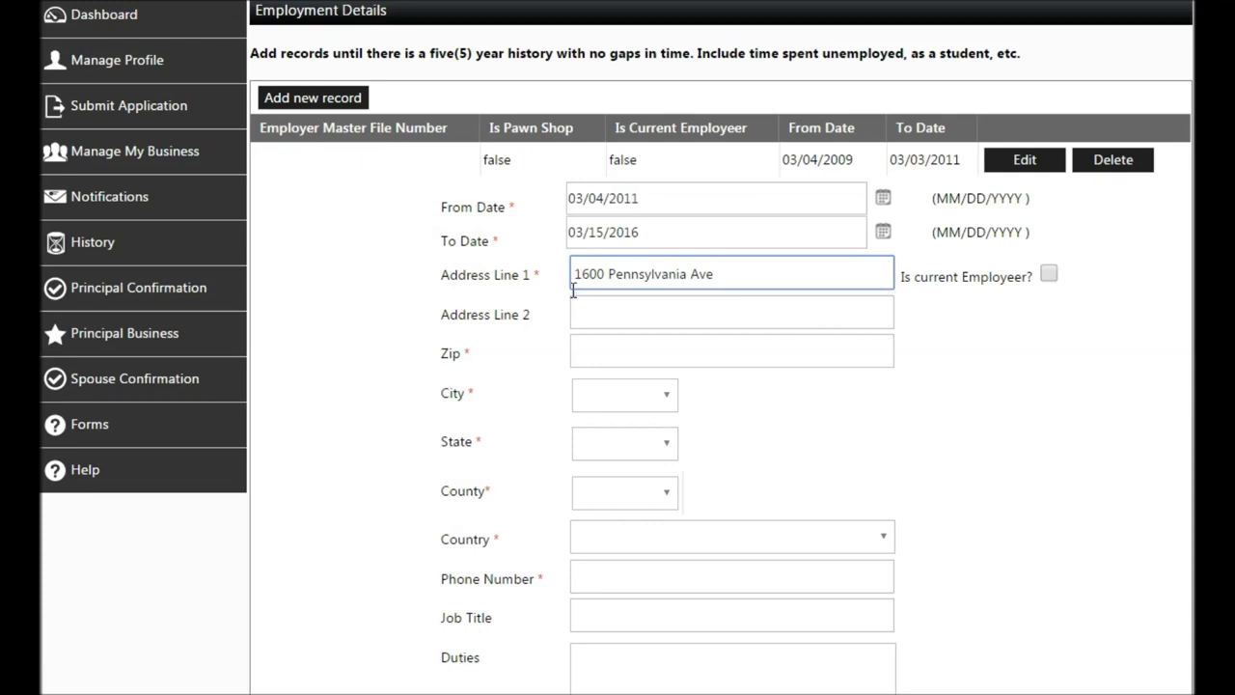
Step: Fill in the second employer's zip code and phone number
left_click(580, 358)
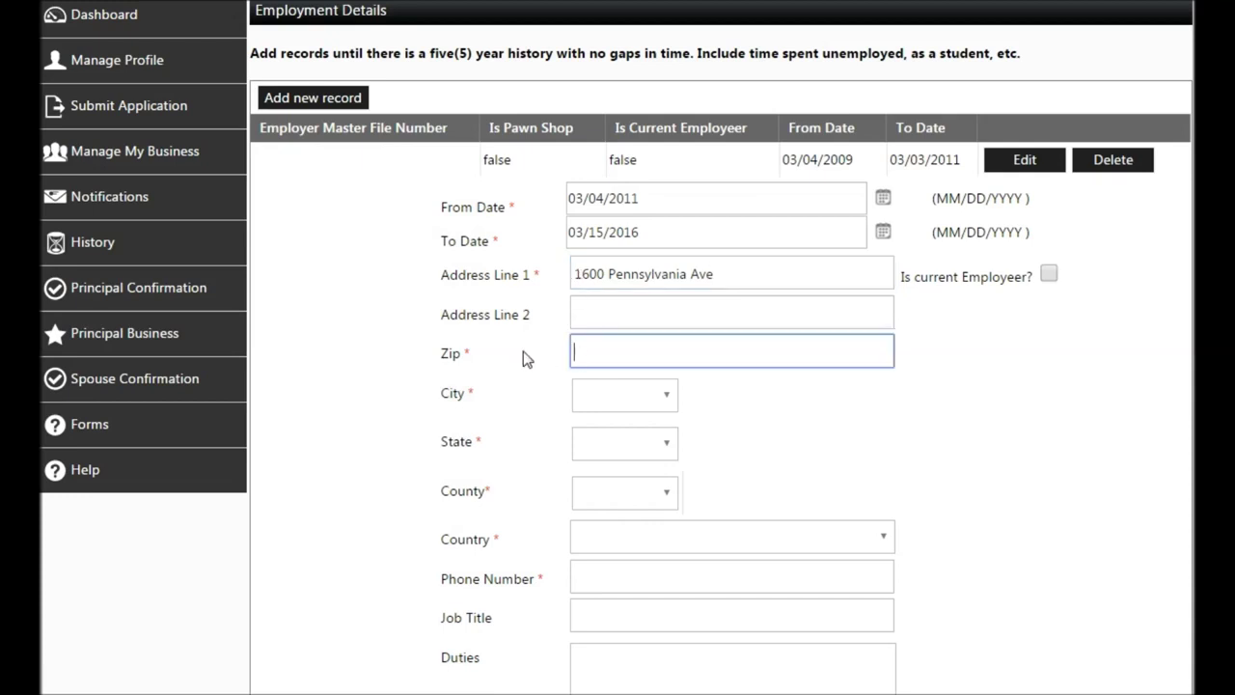
type("20500")
key("Tab")
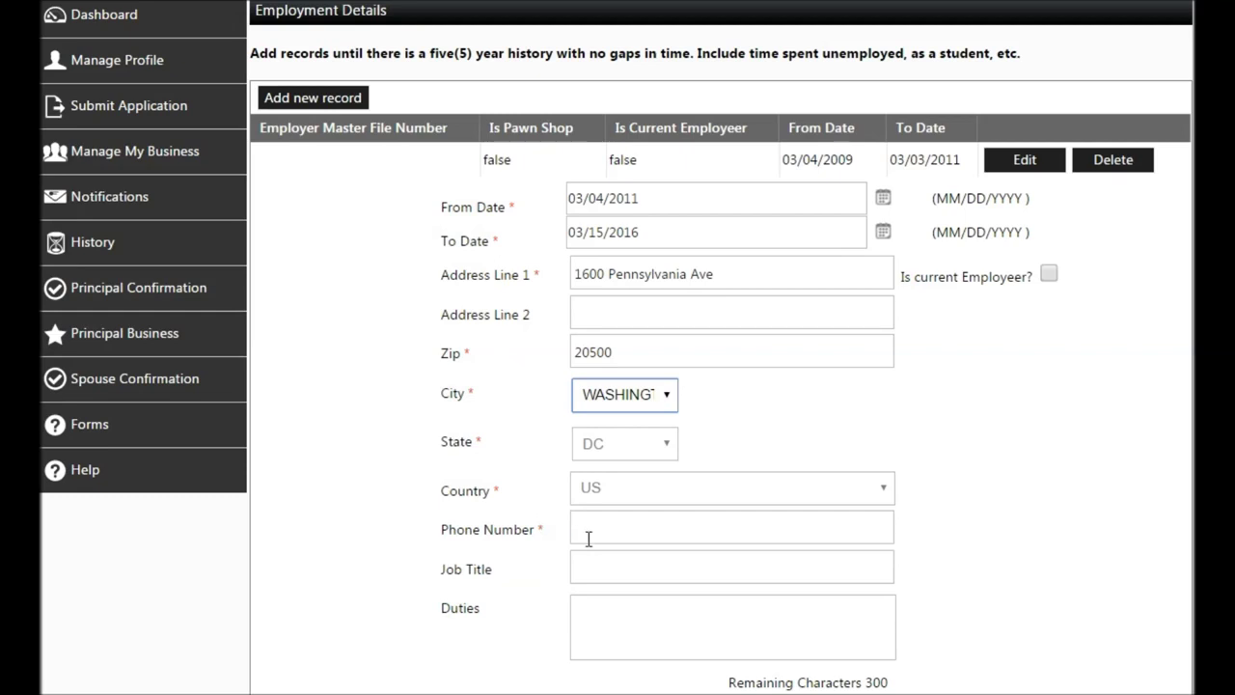
left_click(575, 530)
type("555555555555")
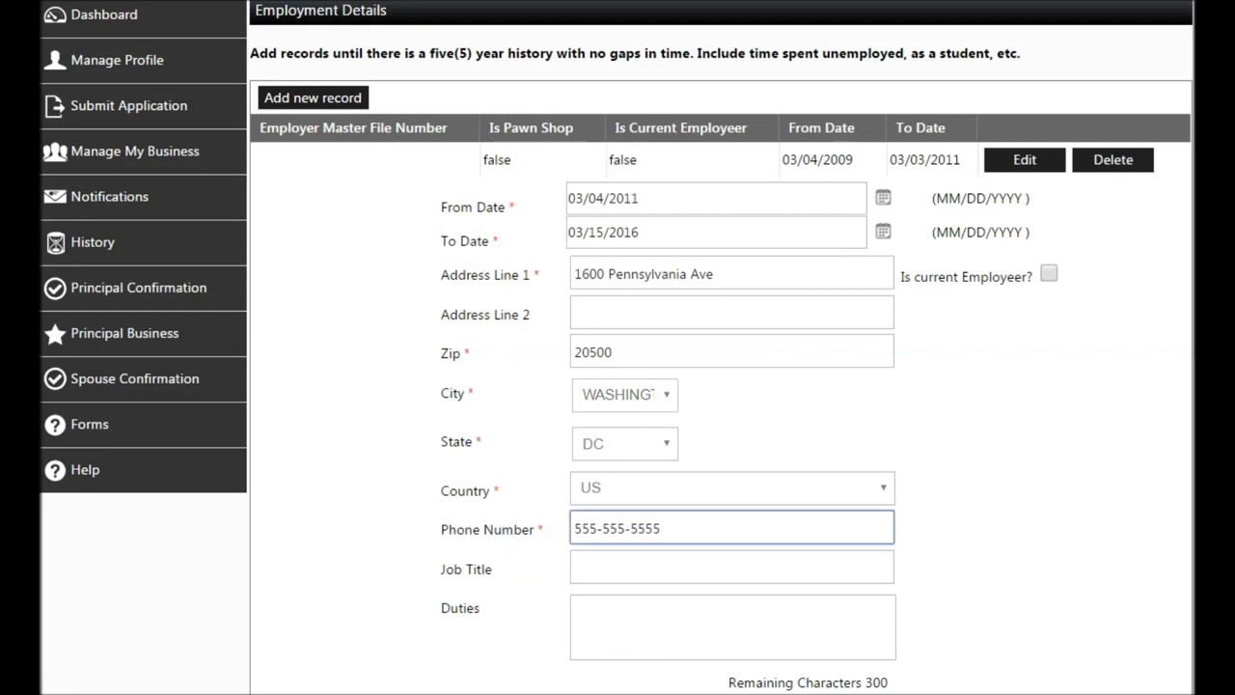
Step: Enter the job title President and the duties "President. (Commander in Chief of USA)", and insert the second employment record
left_click(585, 568)
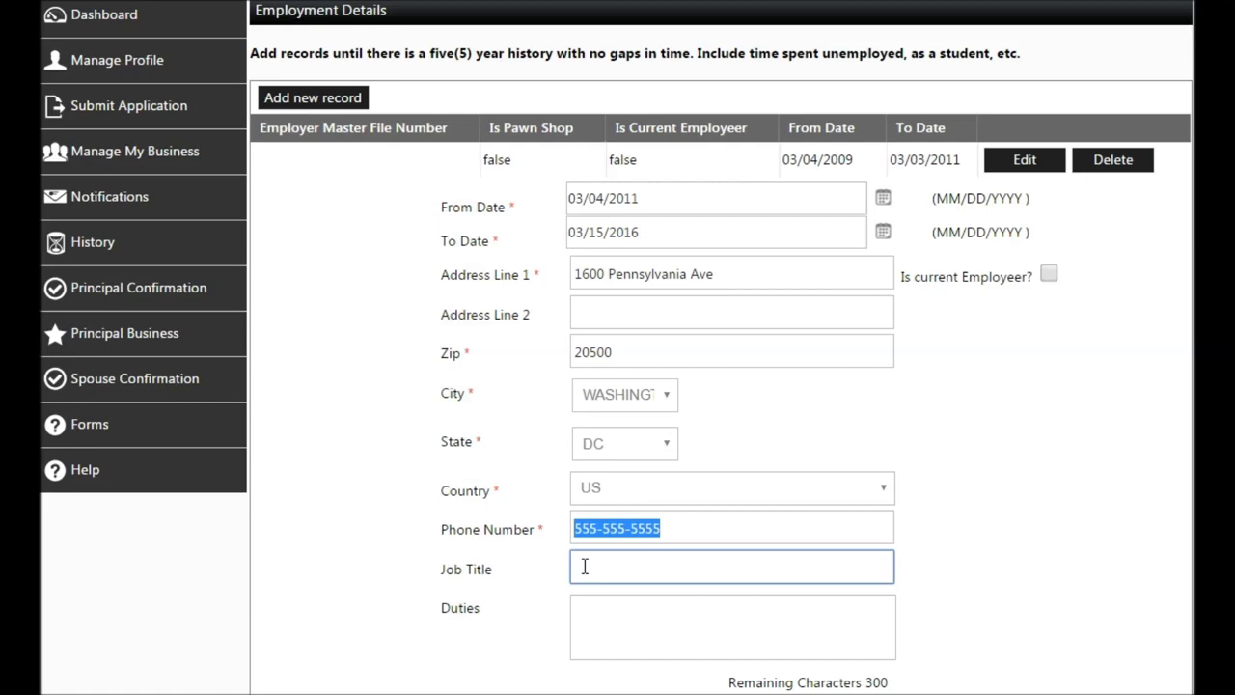
type("President")
key("Tab")
type("President")
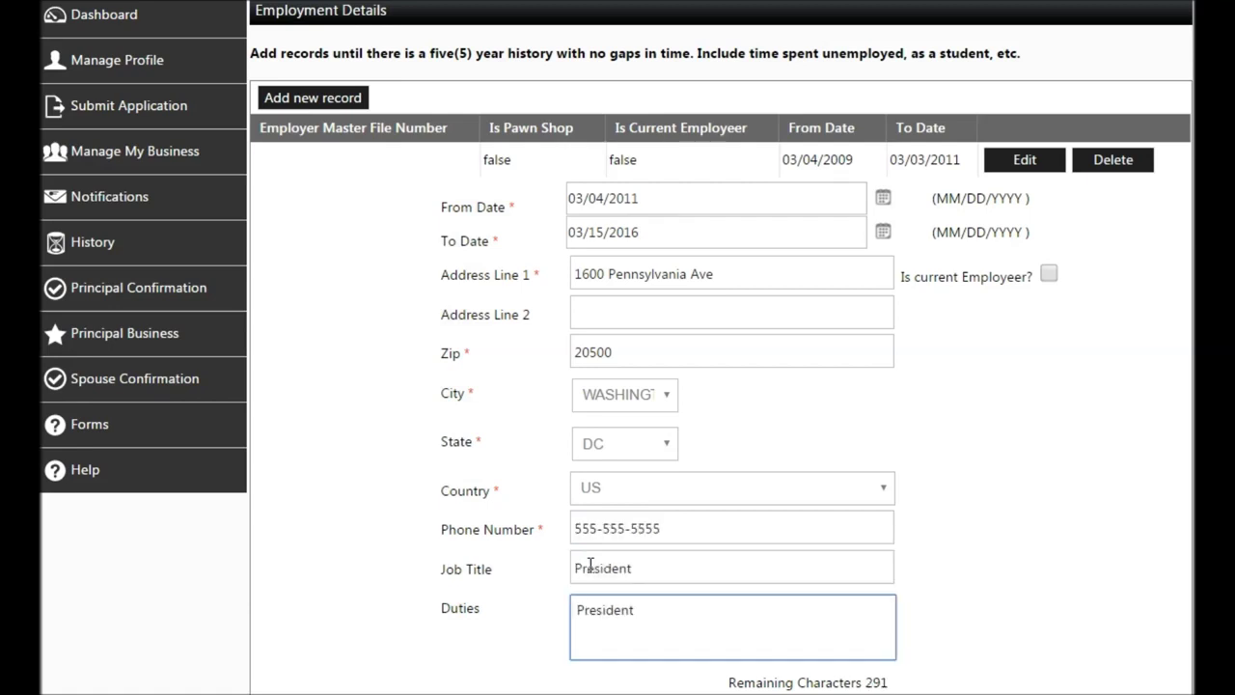
type(". (Commander in Chief of USA)")
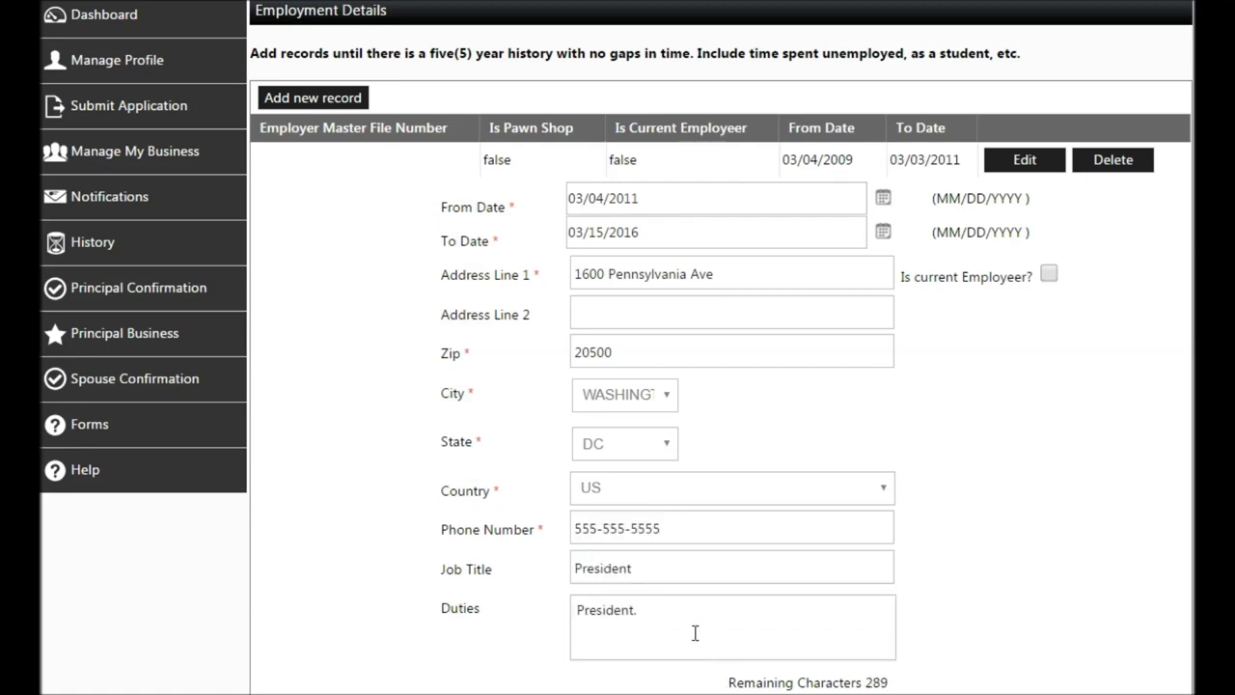
scroll(695, 631, "down", 2)
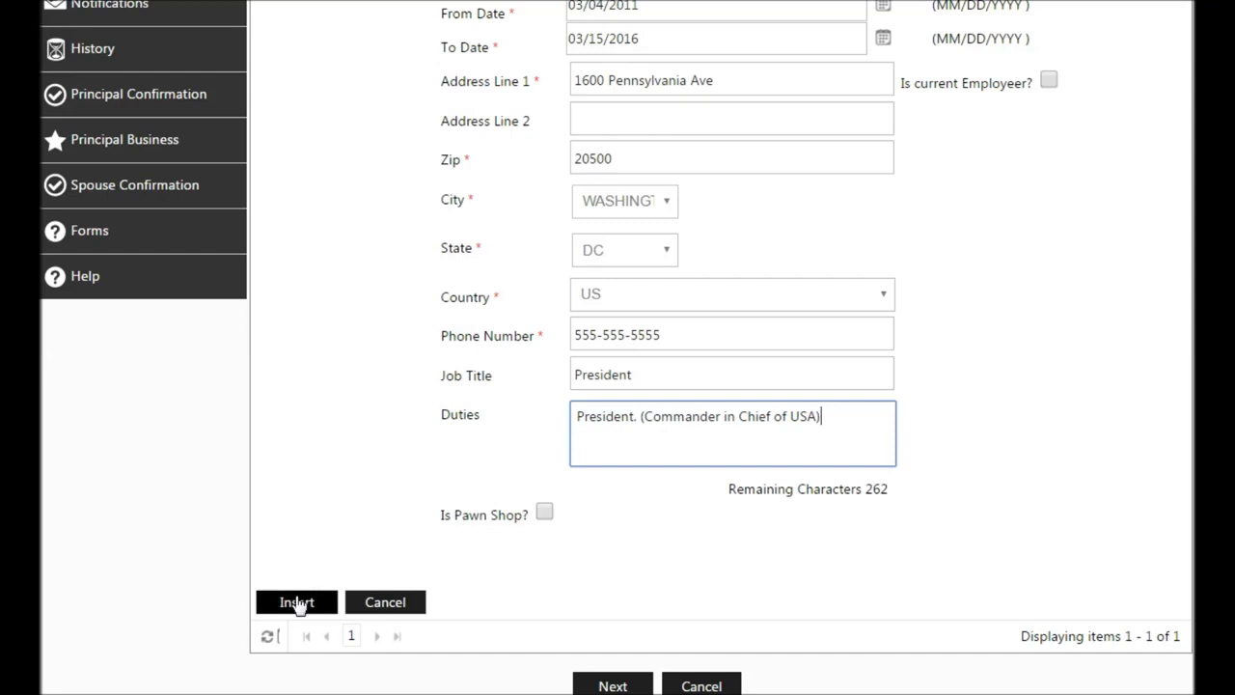
left_click(297, 603)
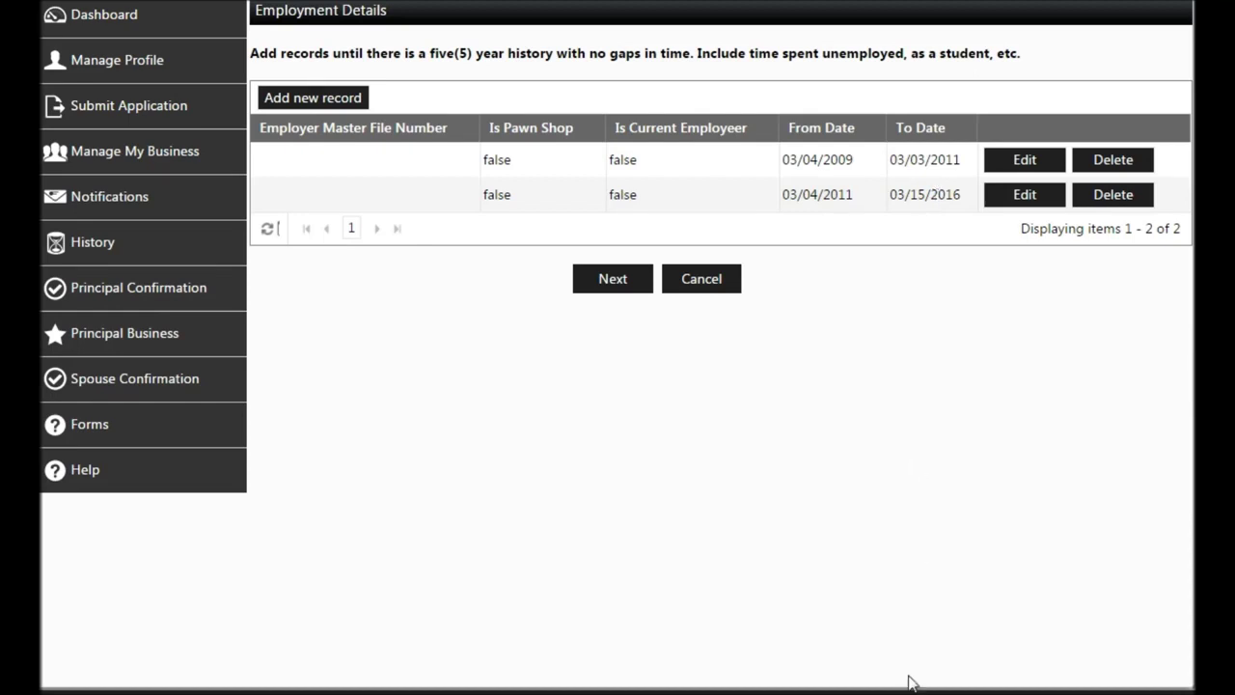
Step: Continue to the pawn employee questionnaire and answer Yes to question 1(a), No to 1(b) through 8, and Yes to question 9
left_click(613, 284)
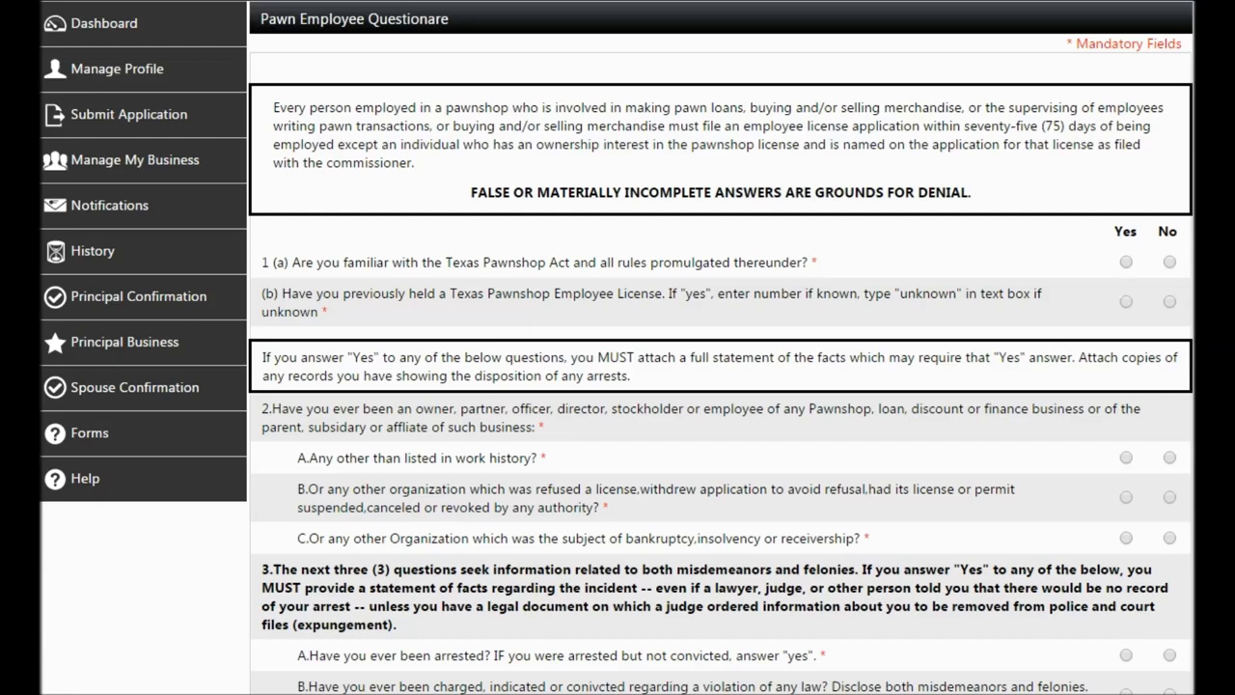
left_click(1126, 263)
left_click(1170, 301)
scroll(617, 386, "down", 2)
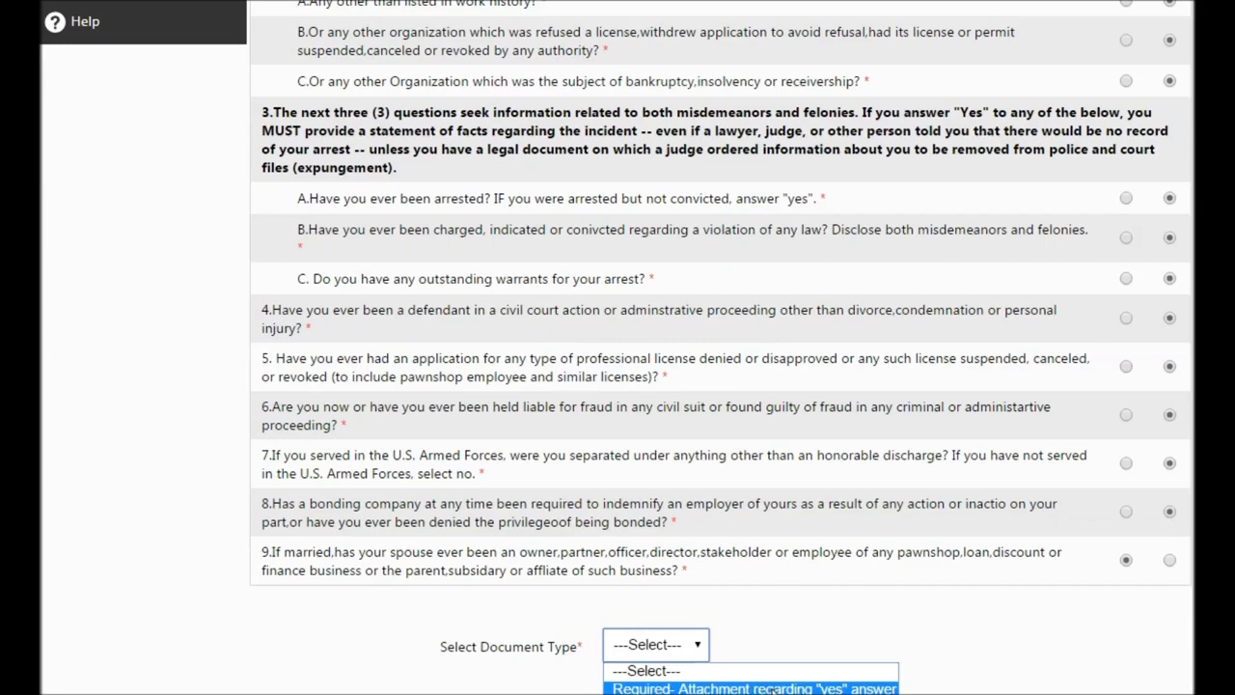
Step: Choose the required attachment regarding "yes" answer as the document type for the questionnaire
left_click(772, 688)
scroll(889, 582, "down", 2)
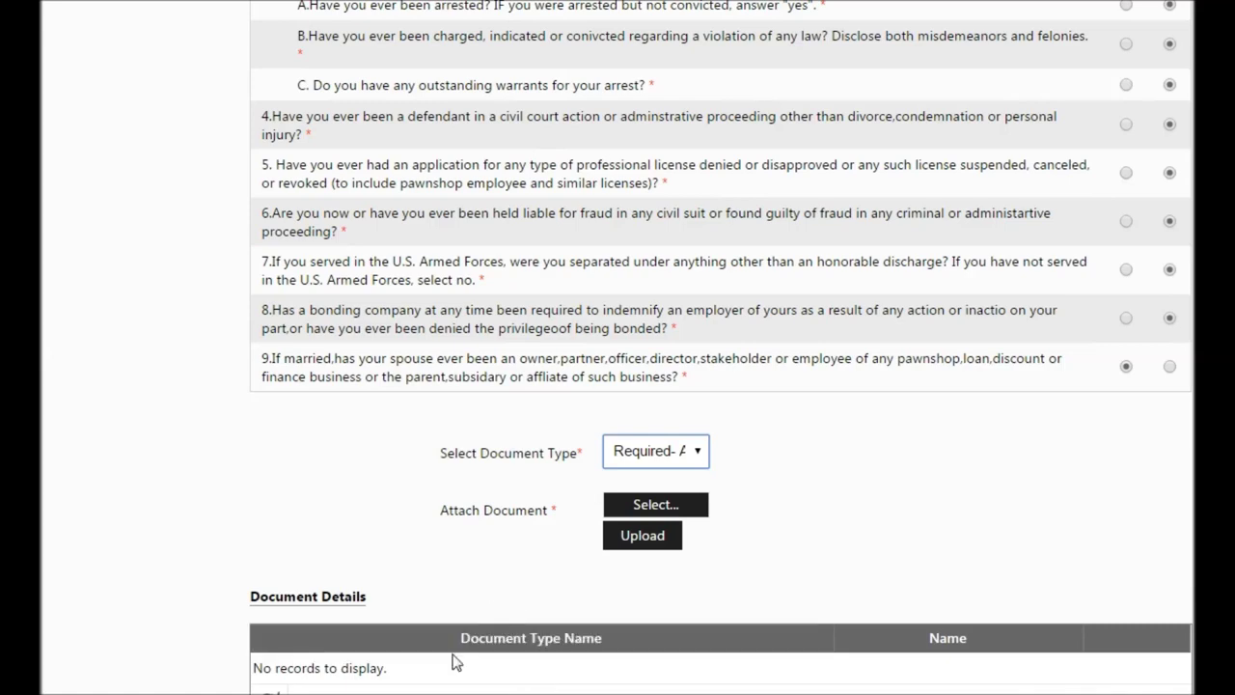
Step: Change the answer to question 9 about the spouse to No, review all questionnaire answers, and continue to the payable confirmation
left_click(1170, 367)
scroll(1172, 362, "up", 3)
scroll(1190, 310, "up", 2)
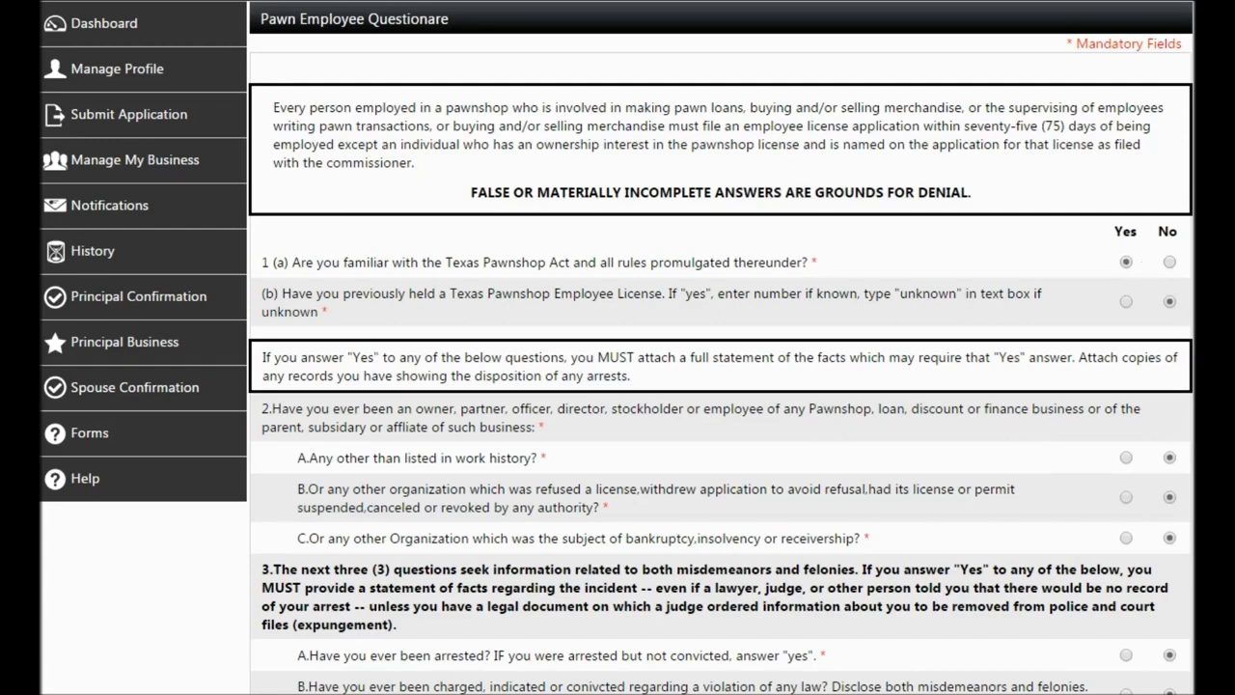
scroll(1191, 603, "down", 5)
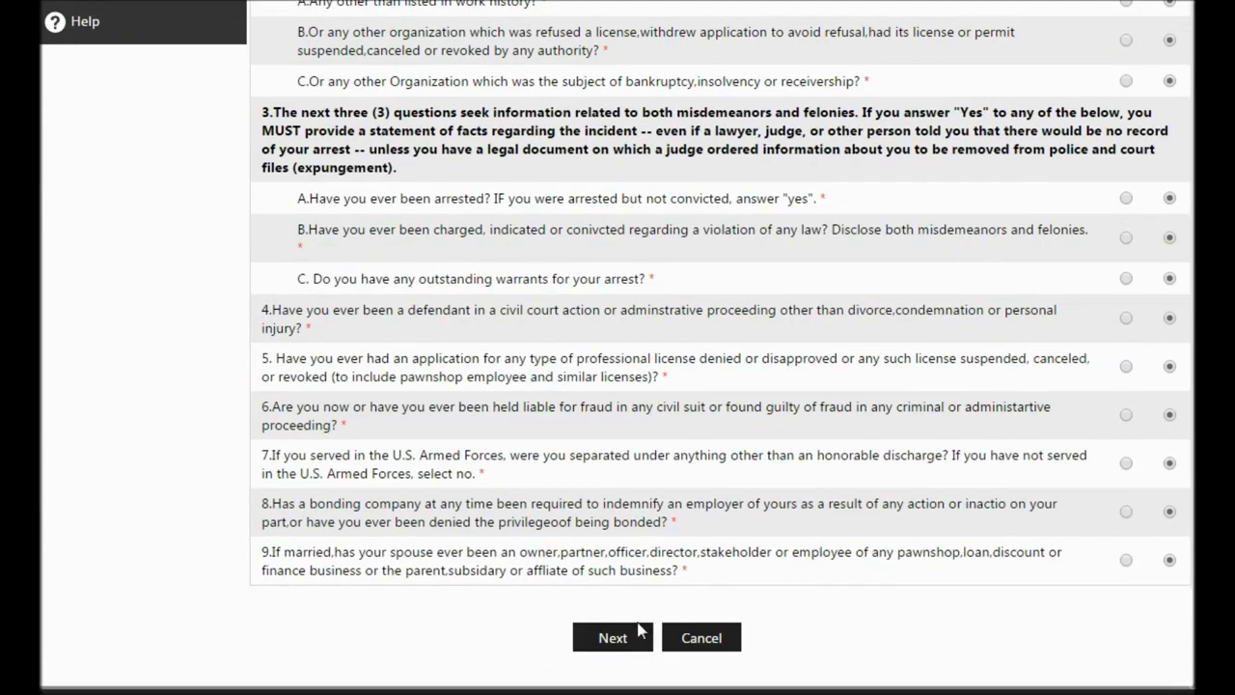
left_click(629, 642)
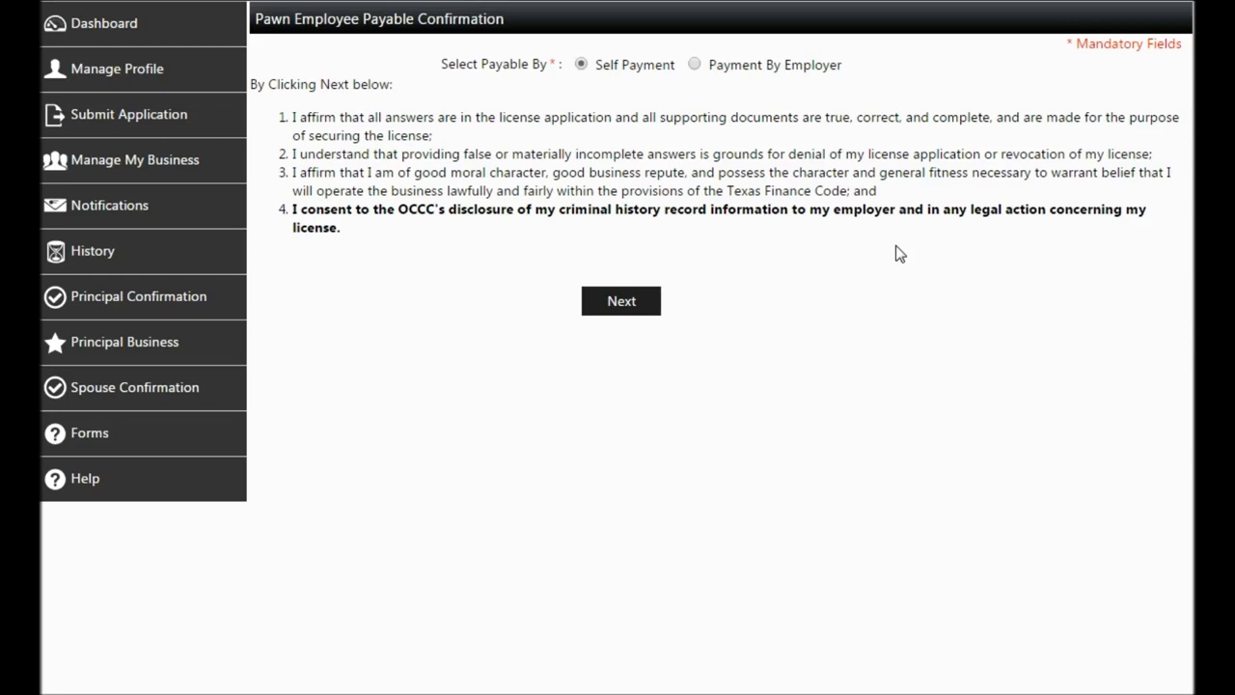
Step: Set the license fee as payable by the employer and highlight the affirmation and consent statements to review them
left_click(694, 65)
left_click_drag(344, 228, 262, 86)
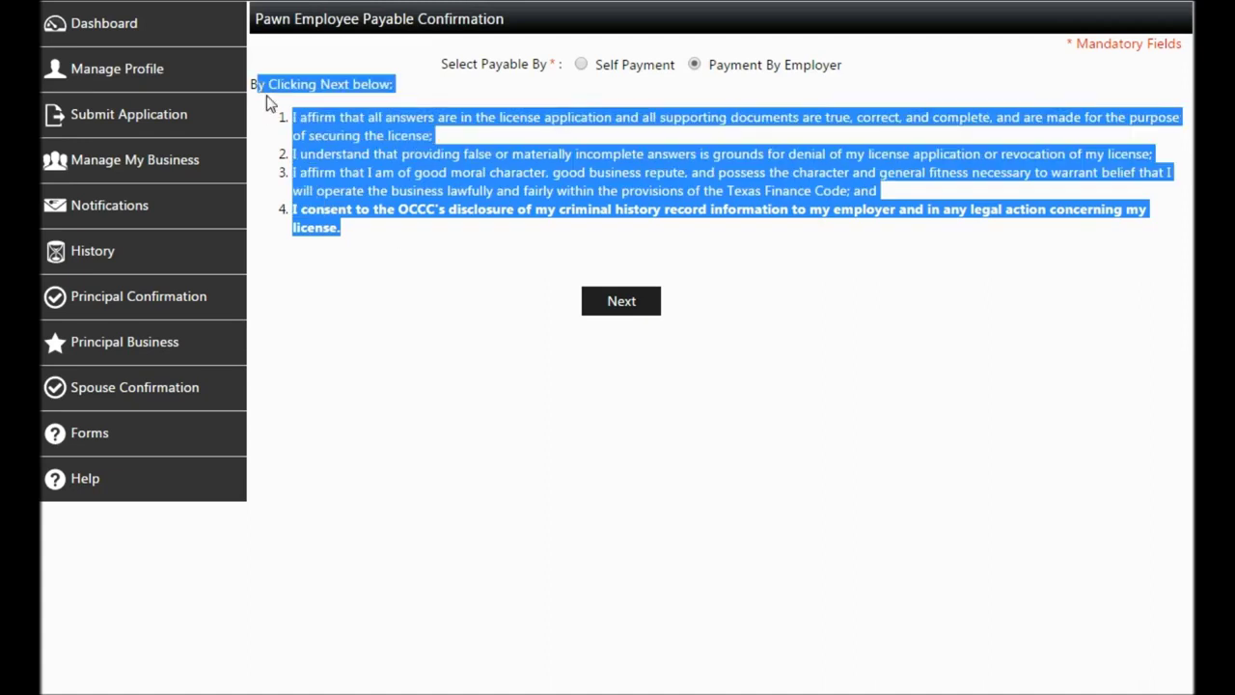
left_click(637, 394)
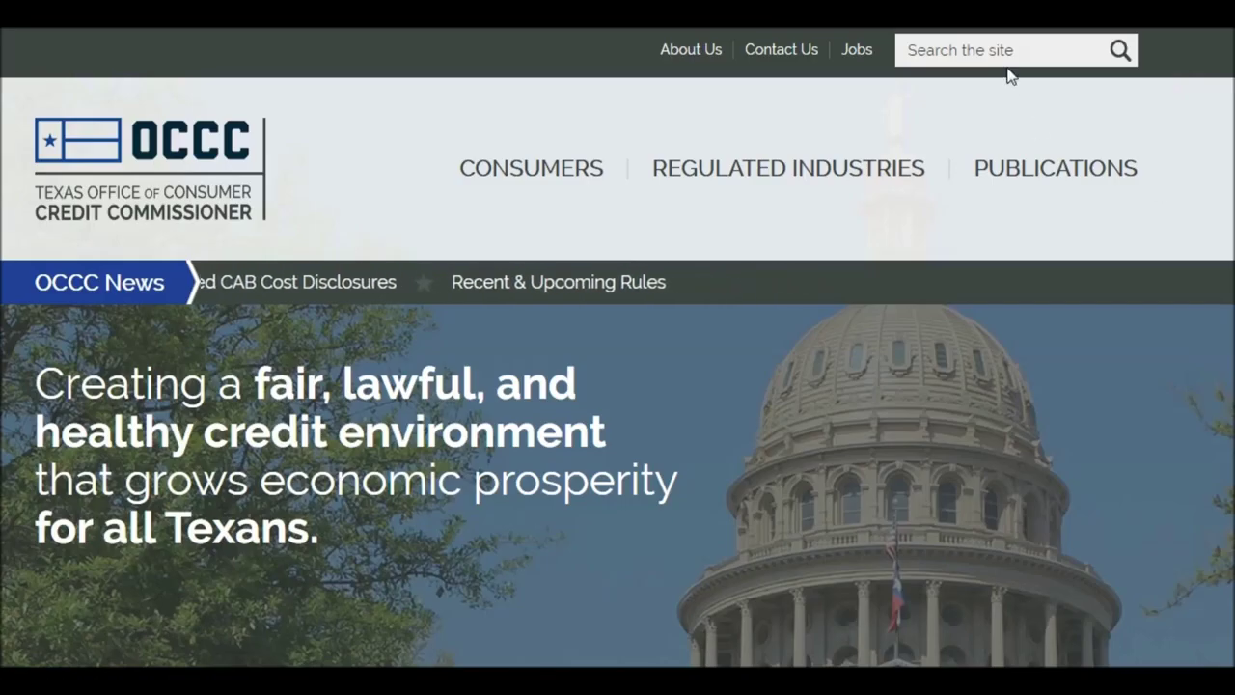
Step: On the OCCC website, search for "fingerprints" and open the Fingerprints page to read the appointment scheduling instructions
left_click(1006, 53)
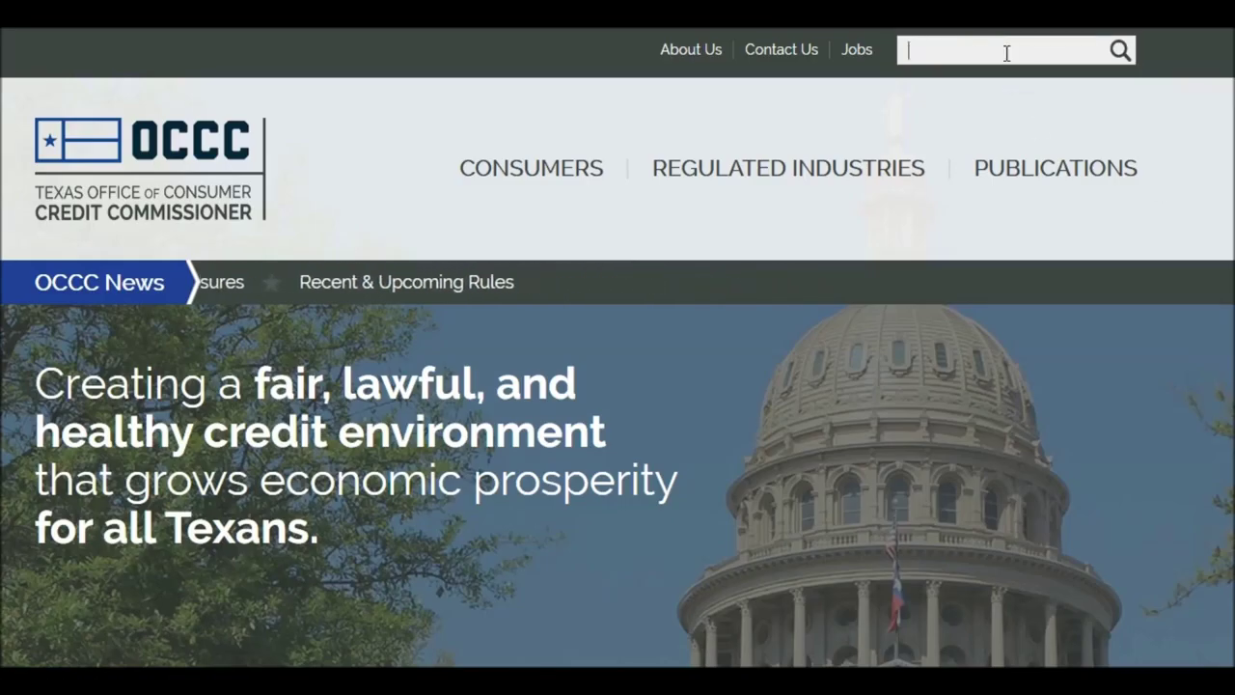
type("fingerpr")
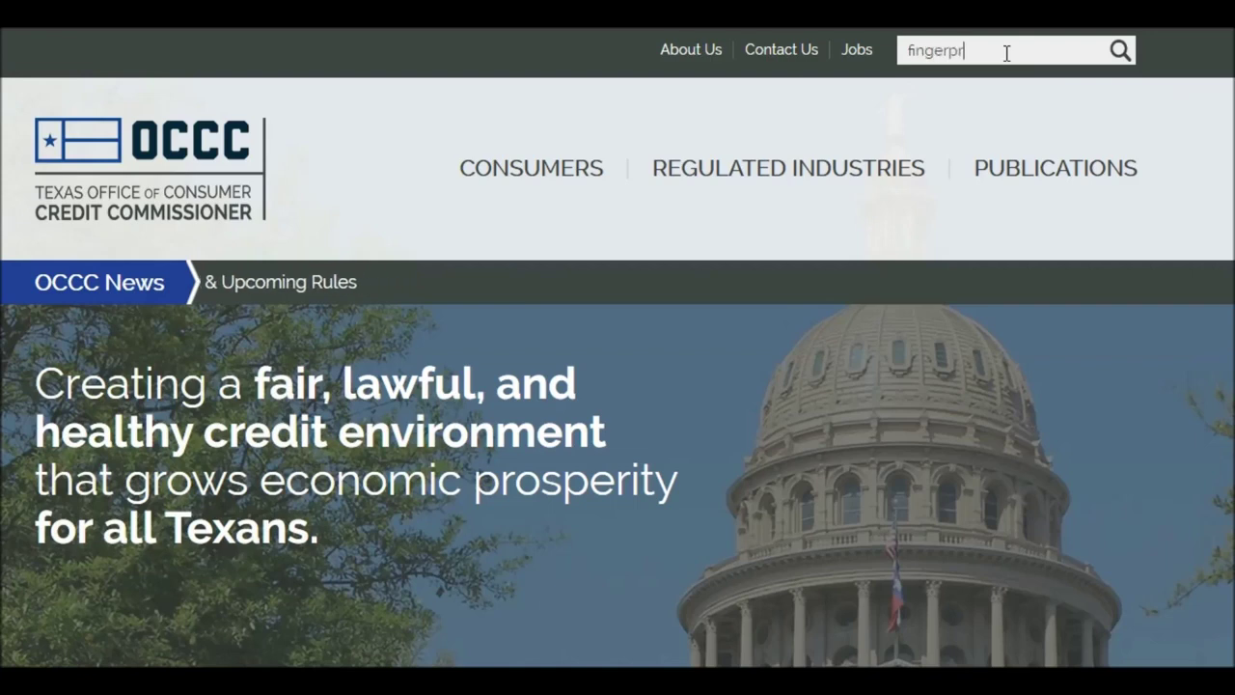
type("ints")
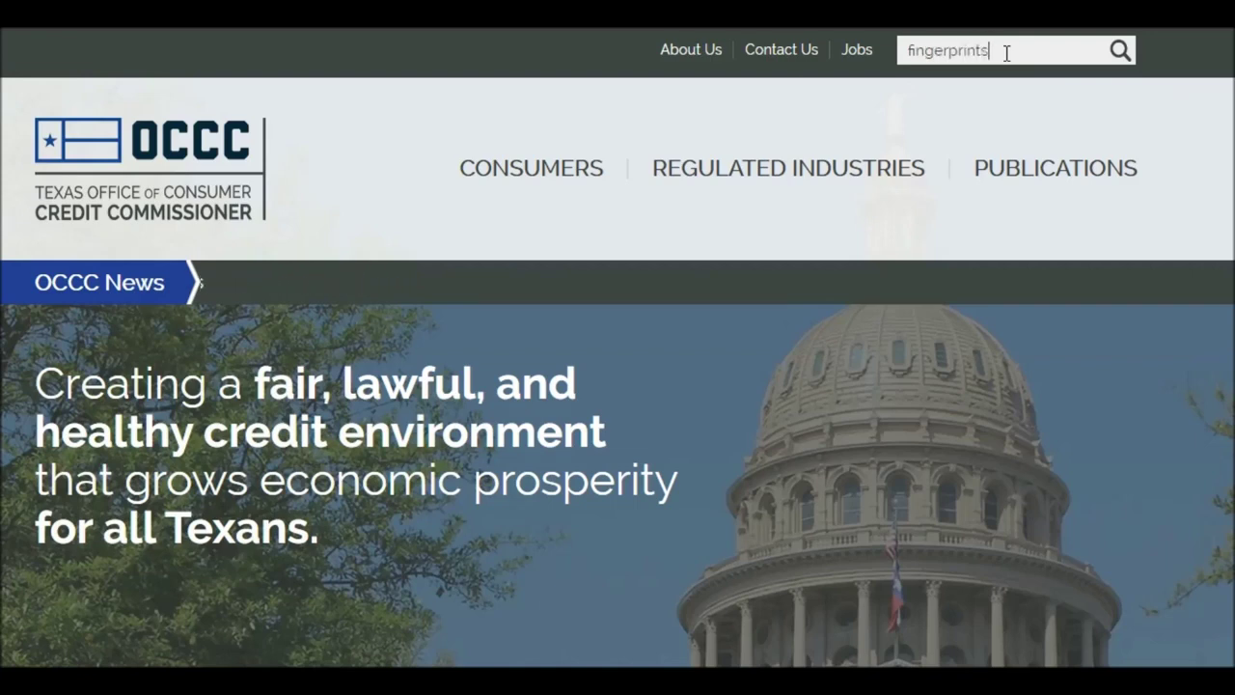
left_click(1121, 50)
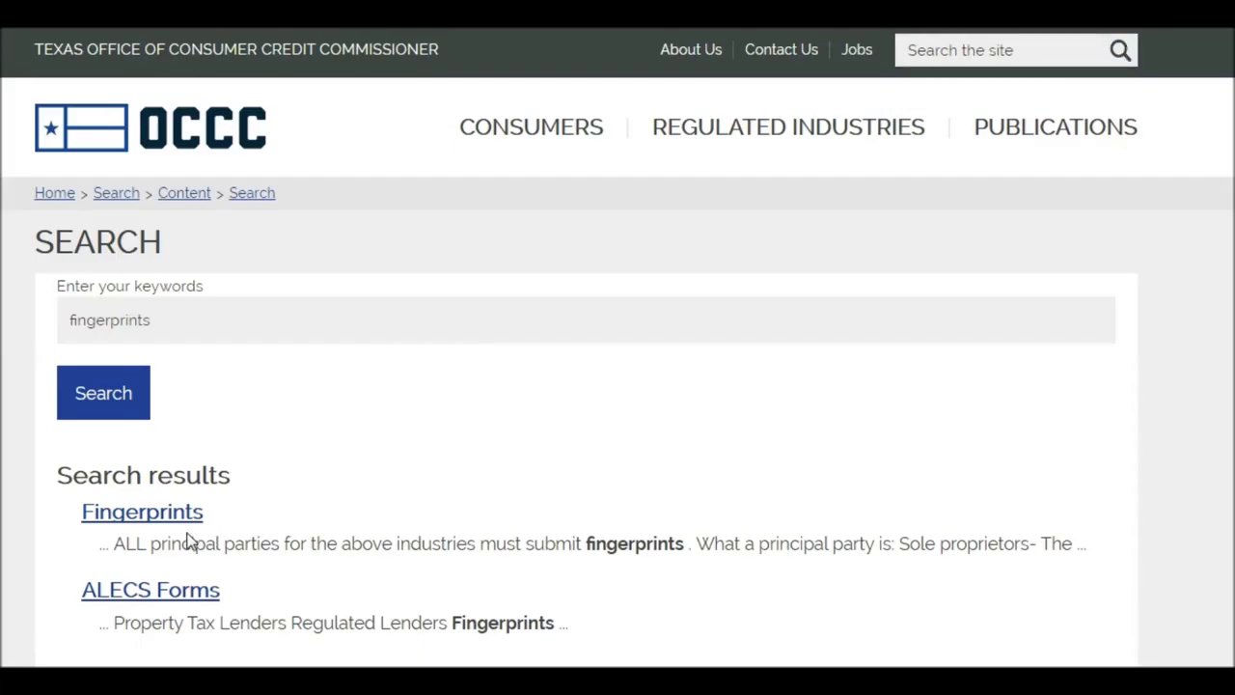
left_click(170, 515)
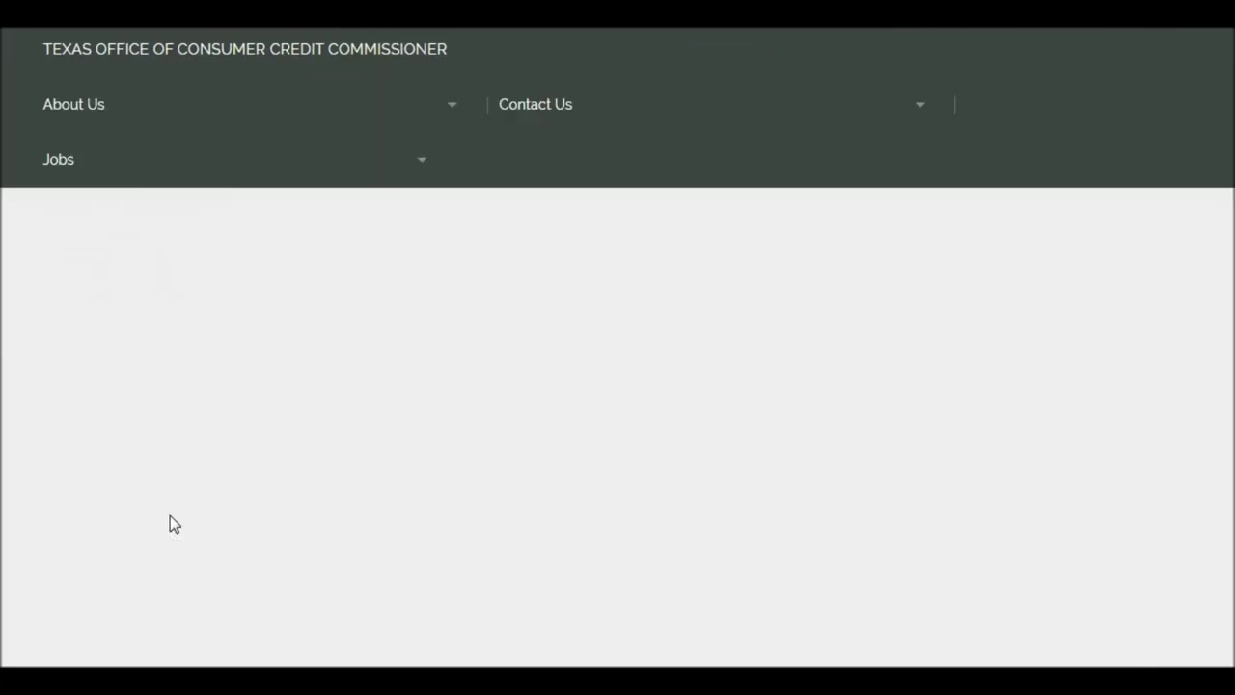
scroll(529, 504, "down", 2)
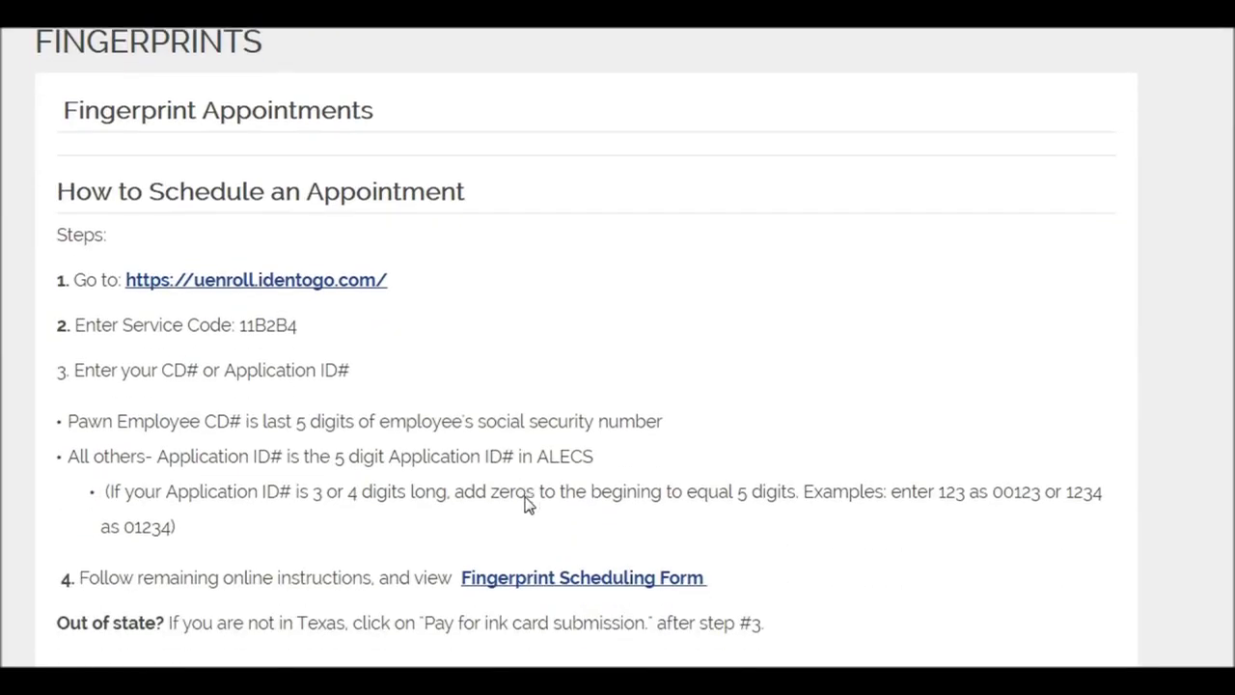